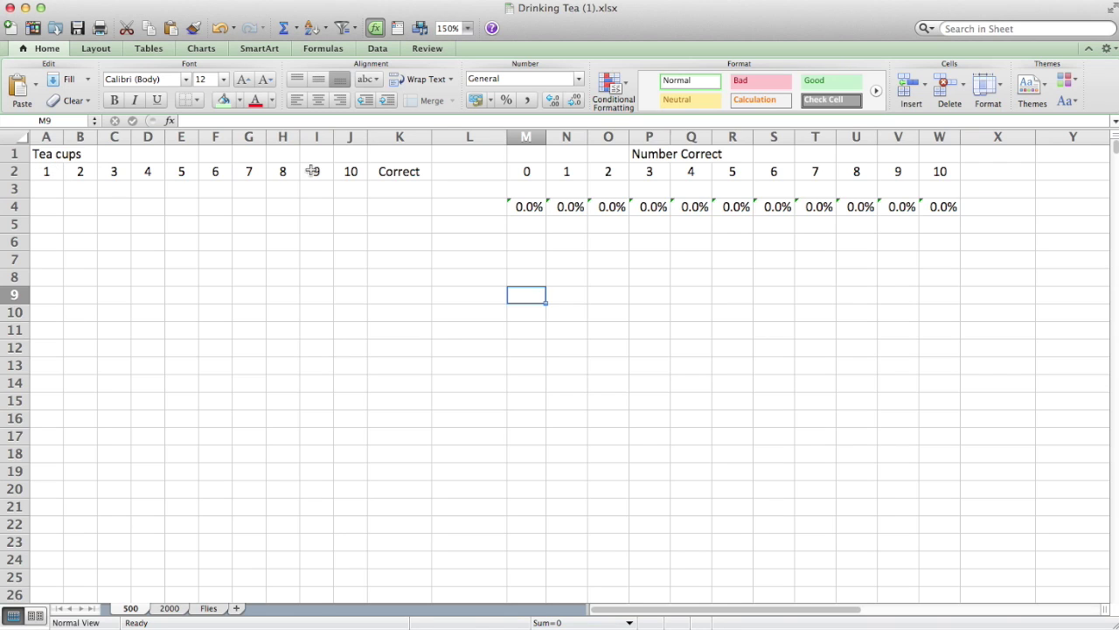
# Enter =RANDBETWEEN(0,1) in A3 for the first tea cup, recalculate it and fill the formula across to J3
pyautogui.click(53, 187)
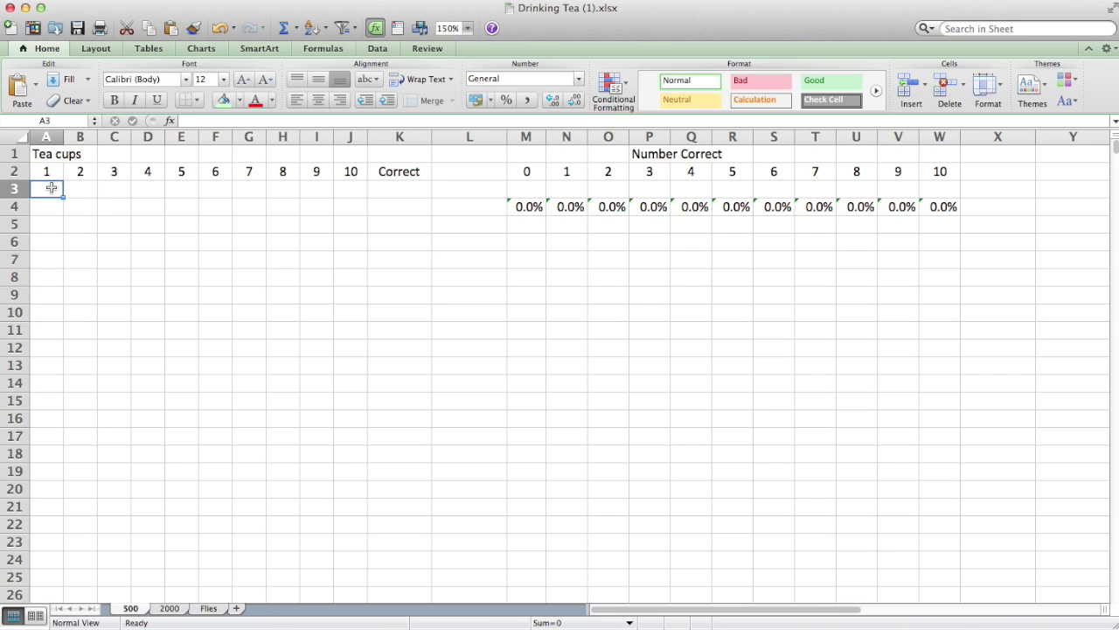
pyautogui.write('=ran')
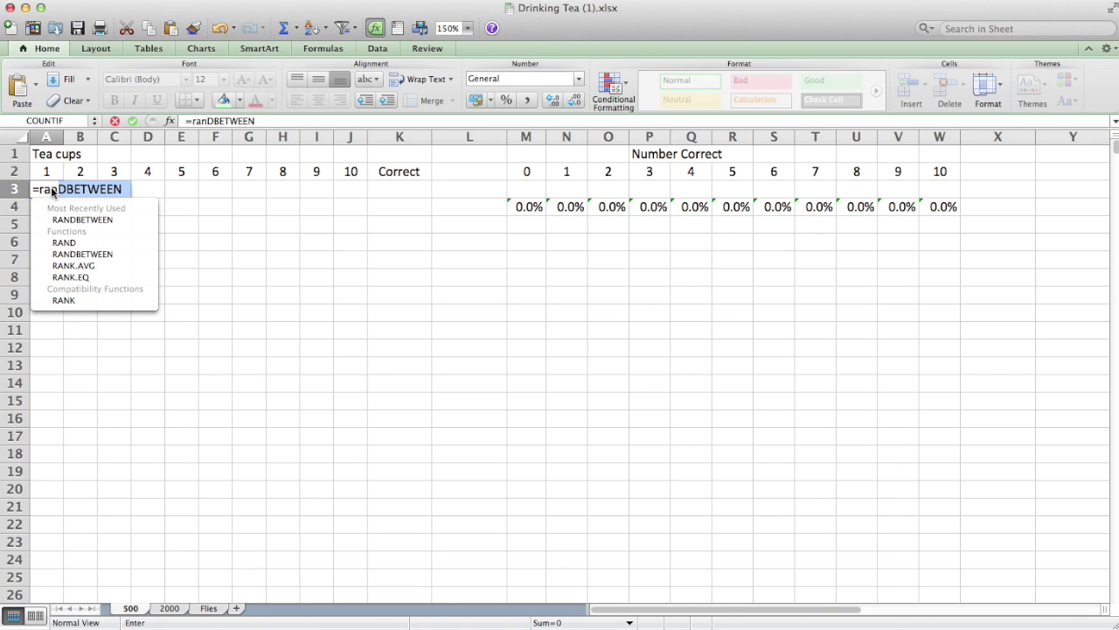
pyautogui.doubleClick(63, 219)
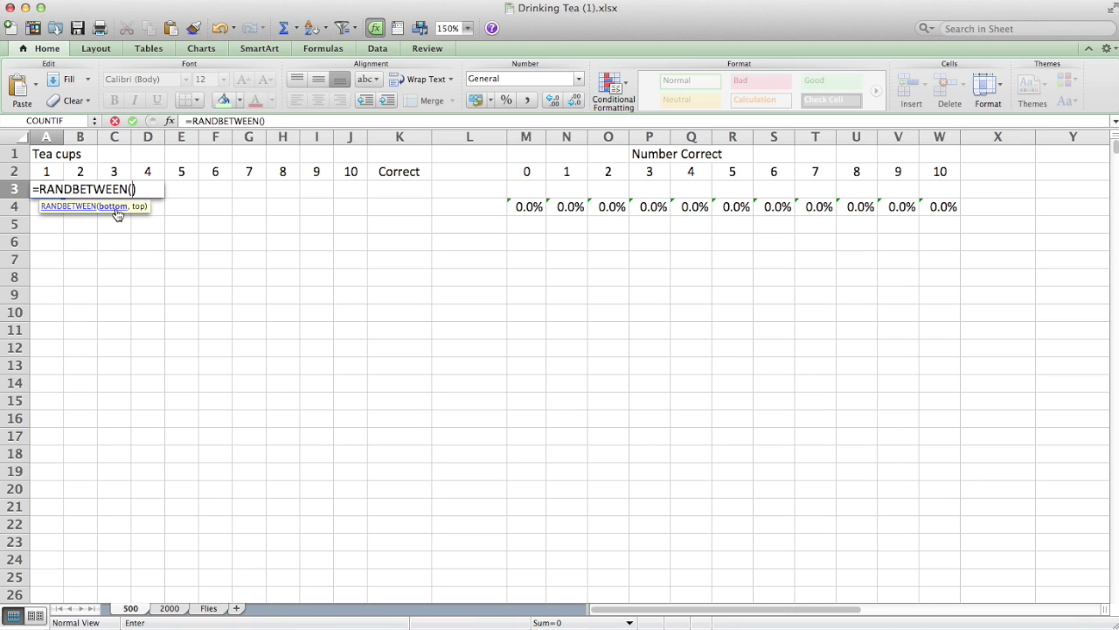
pyautogui.write('0,1')
pyautogui.press('Return')
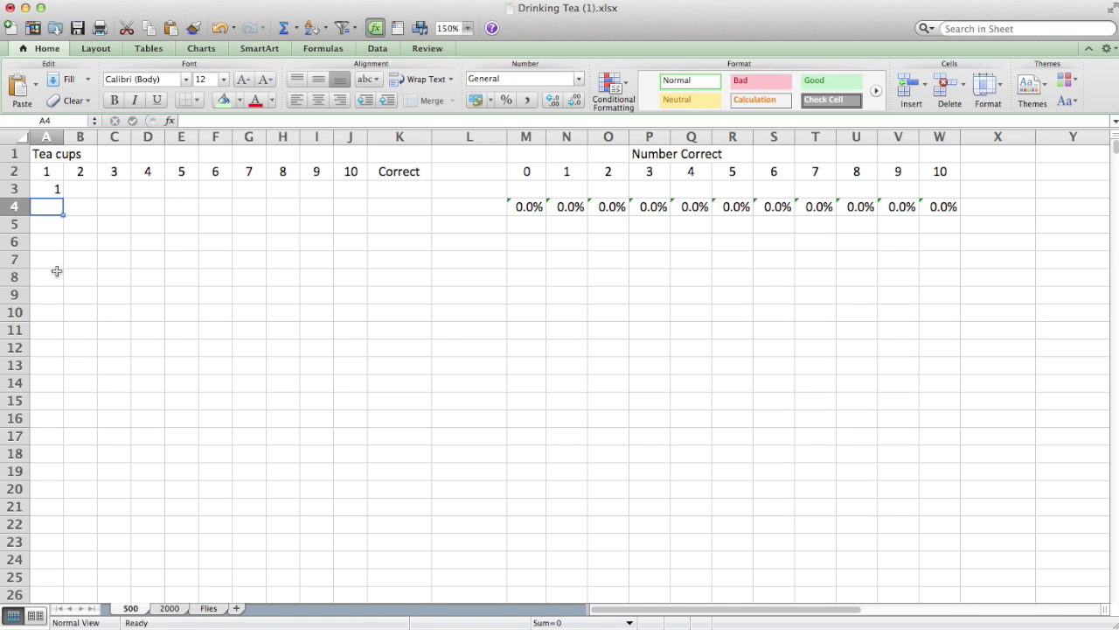
pyautogui.press('F9')
pyautogui.click(46, 189)
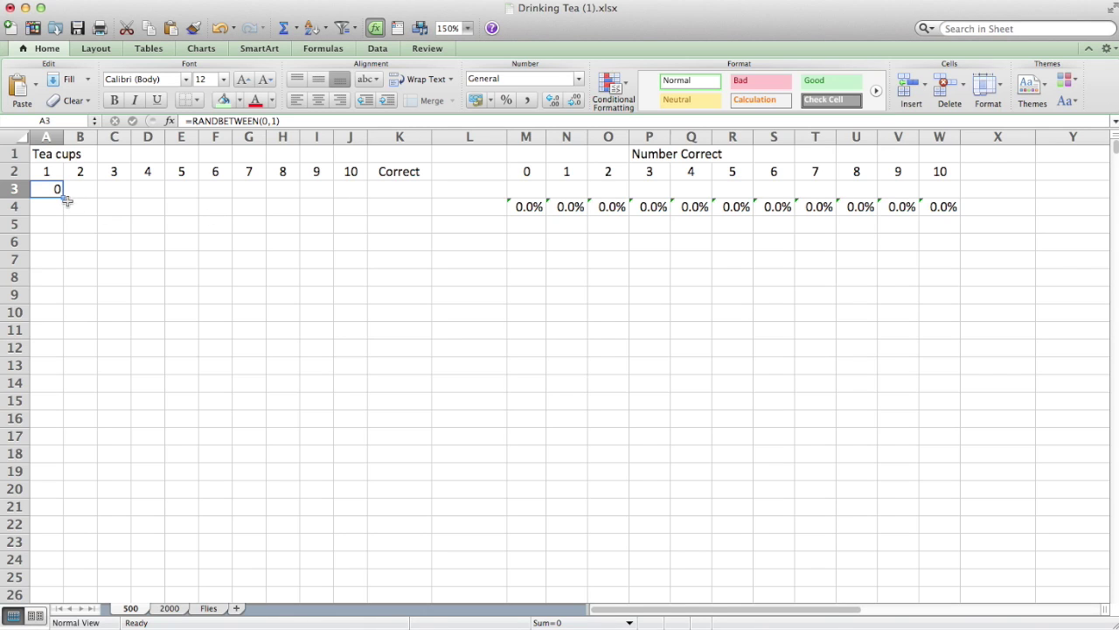
pyautogui.moveTo(65, 199); pyautogui.dragTo(355, 204)
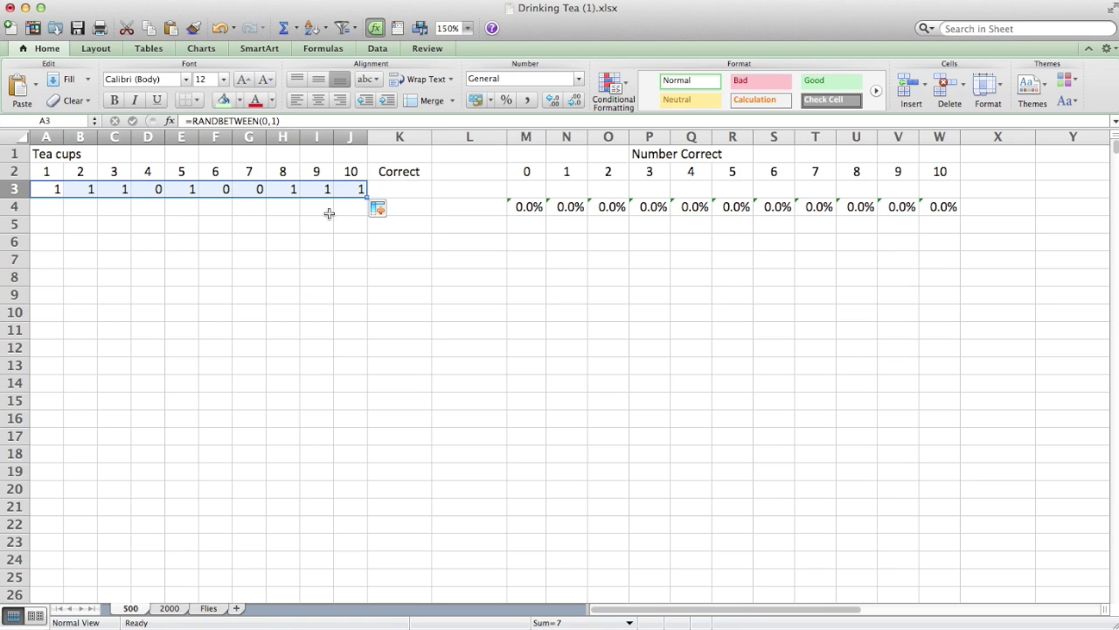
# Total the ten cup results in the Correct column by entering =SUM(A3:J3) in K3
pyautogui.click(398, 189)
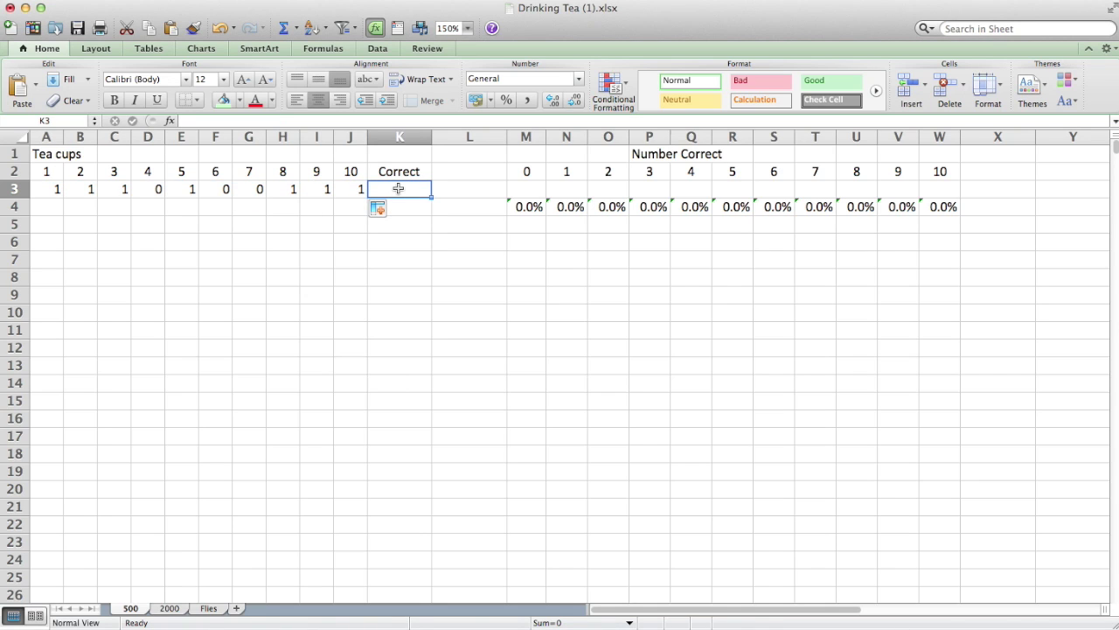
pyautogui.write('=')
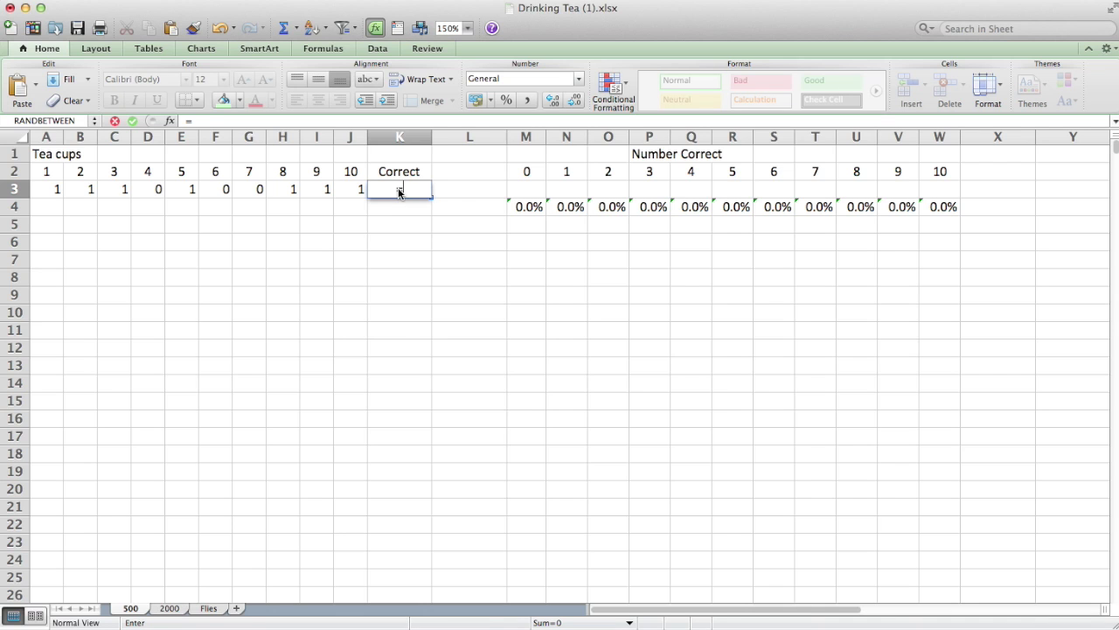
pyautogui.write('sum')
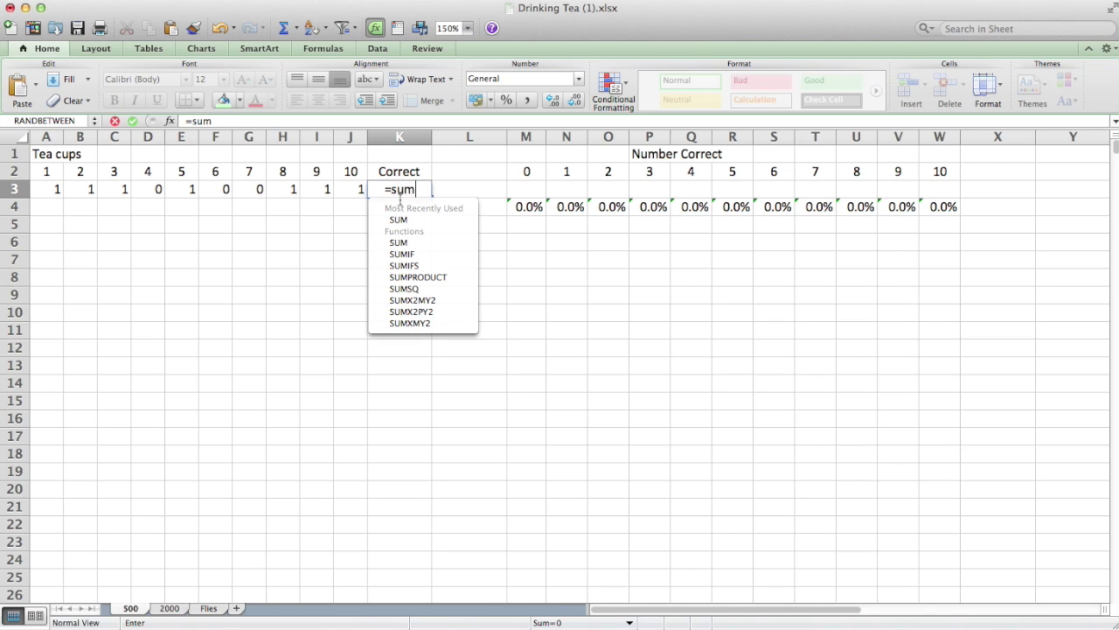
pyautogui.doubleClick(398, 219)
pyautogui.moveTo(50, 189); pyautogui.dragTo(342, 190)
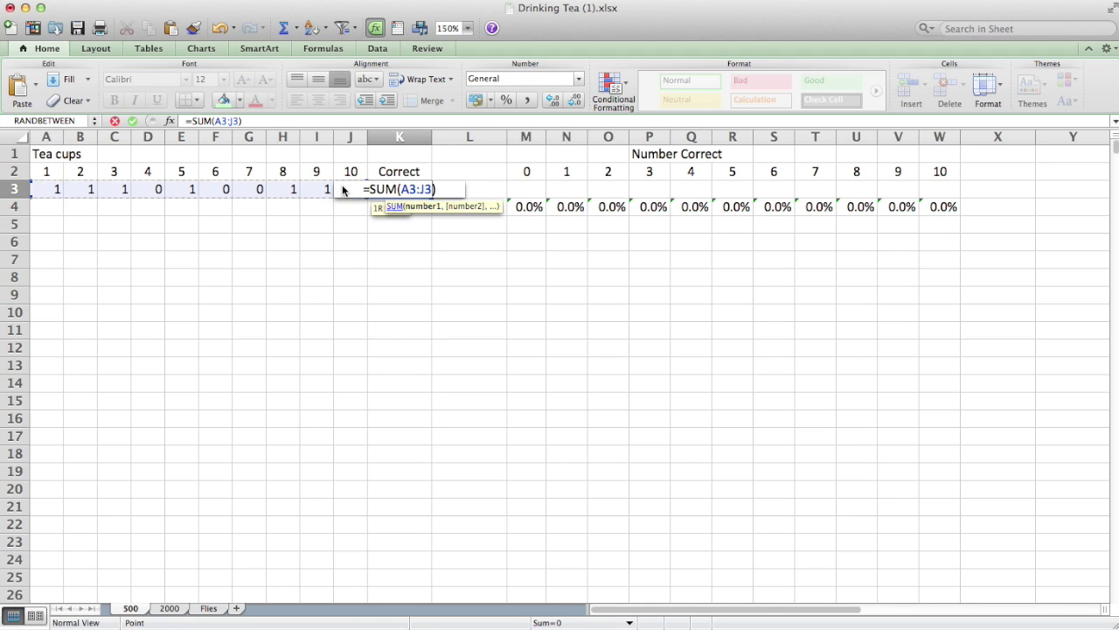
pyautogui.press('Return')
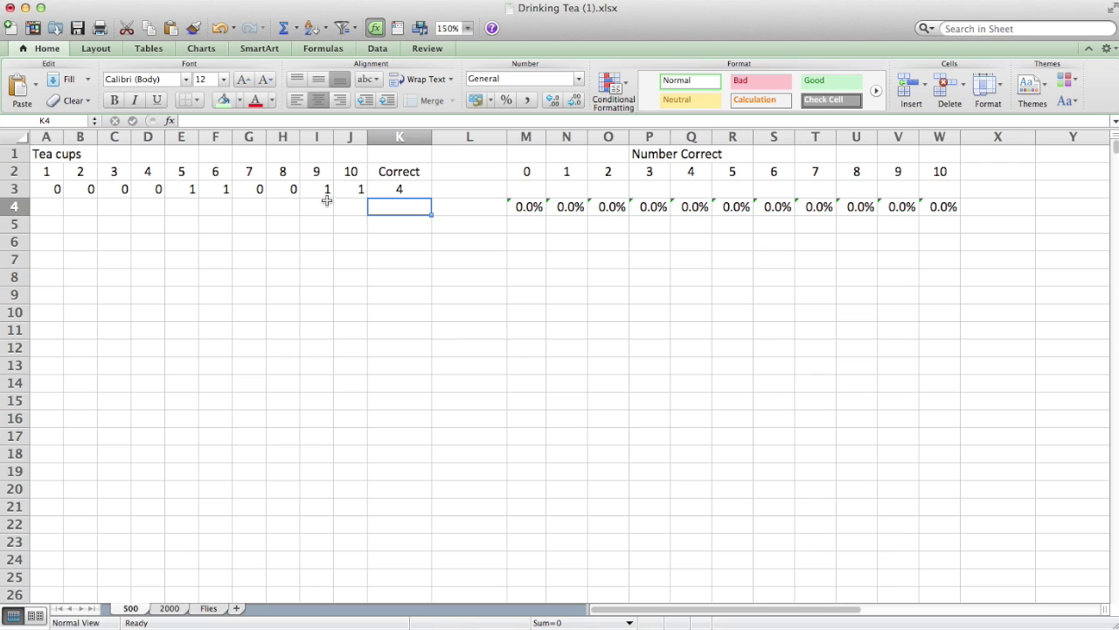
# Fill the row 3 formulas in A3:K3 down to row 13 and on through the whole named range experiments
pyautogui.moveTo(50, 187); pyautogui.dragTo(415, 365)
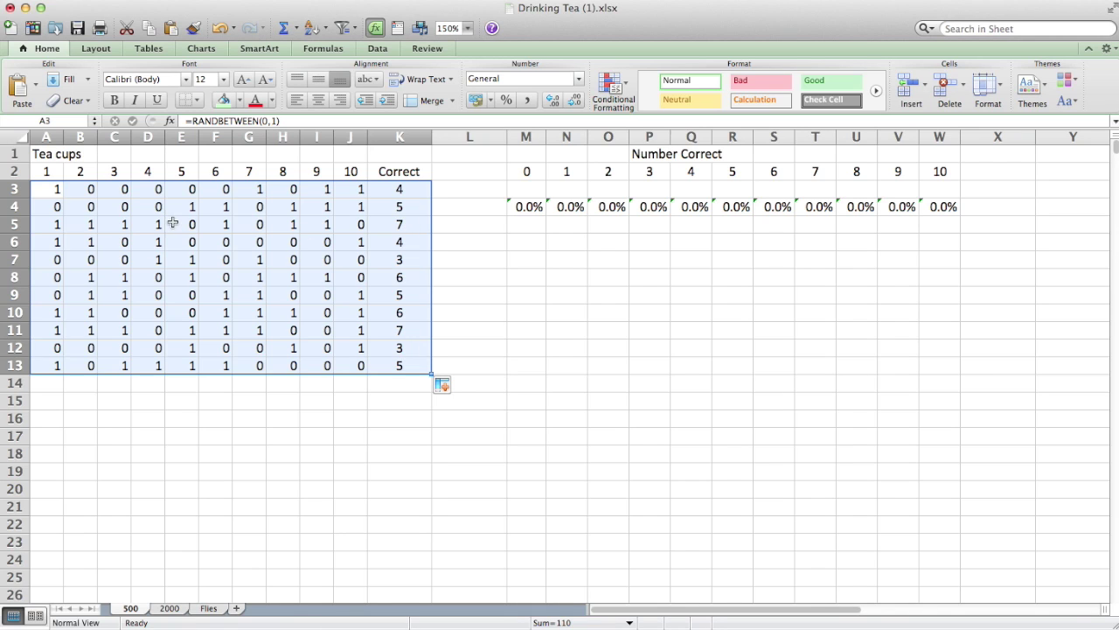
pyautogui.click(96, 122)
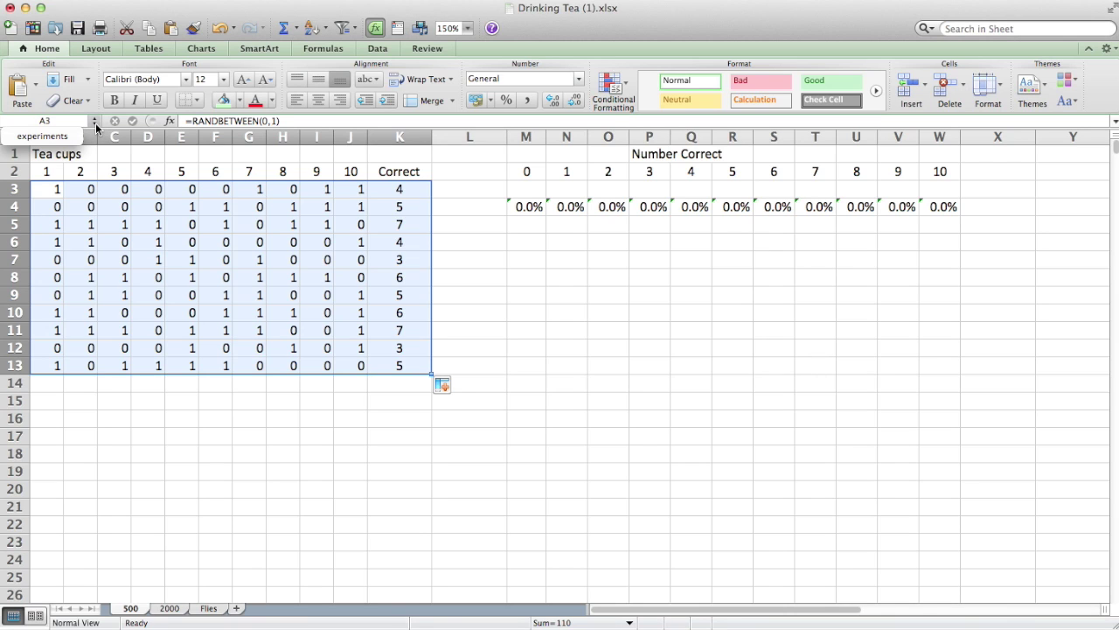
pyautogui.click(44, 136)
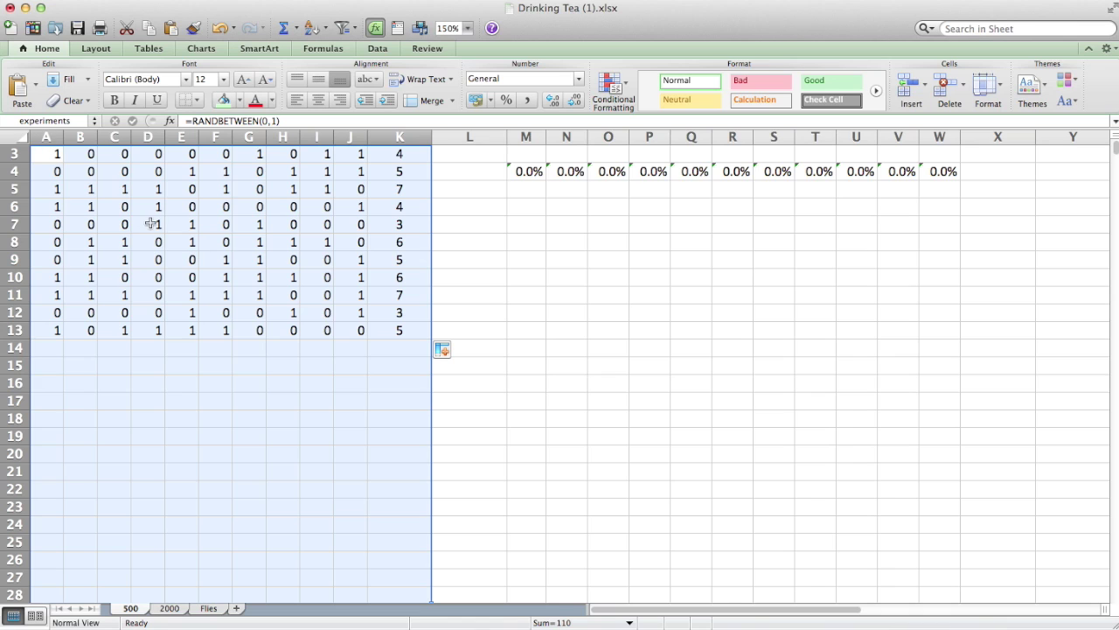
pyautogui.click(89, 78)
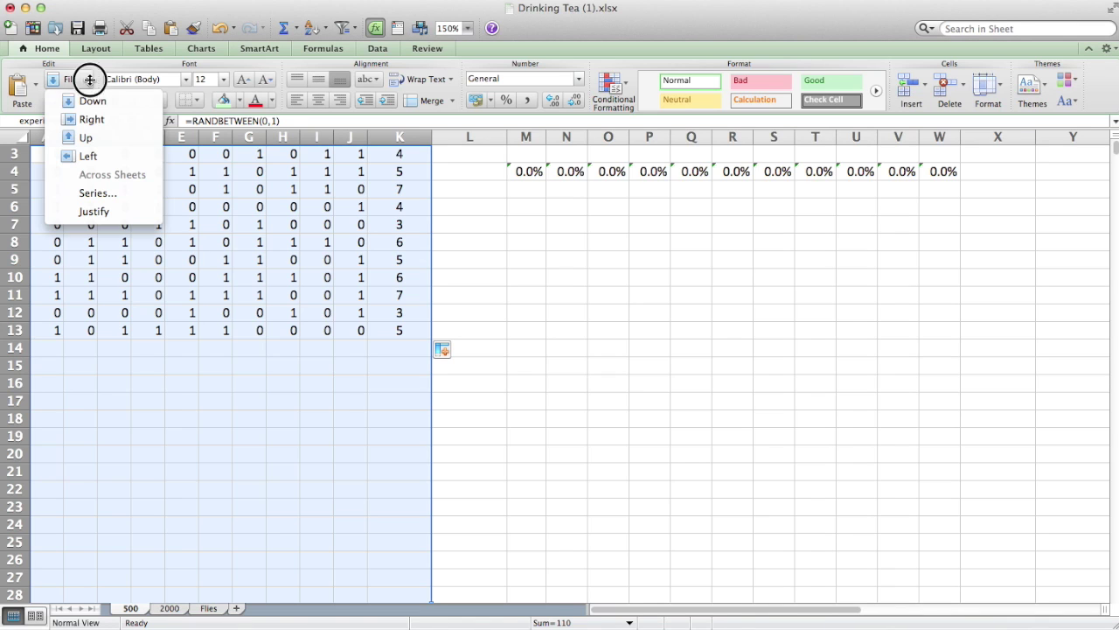
pyautogui.click(95, 102)
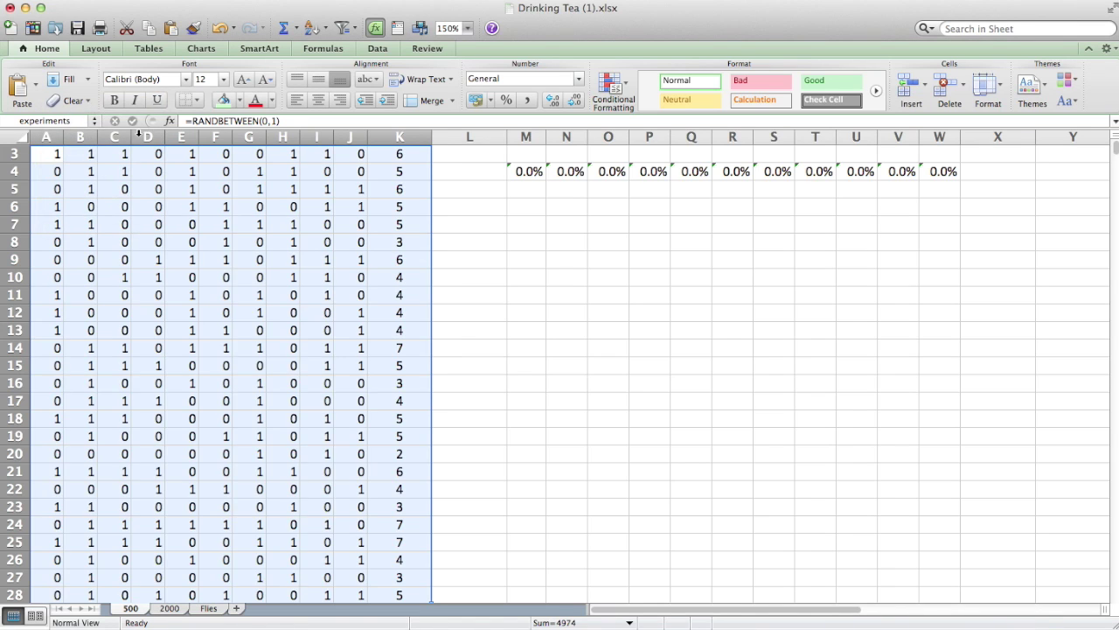
pyautogui.scroll(2, 280, 255)
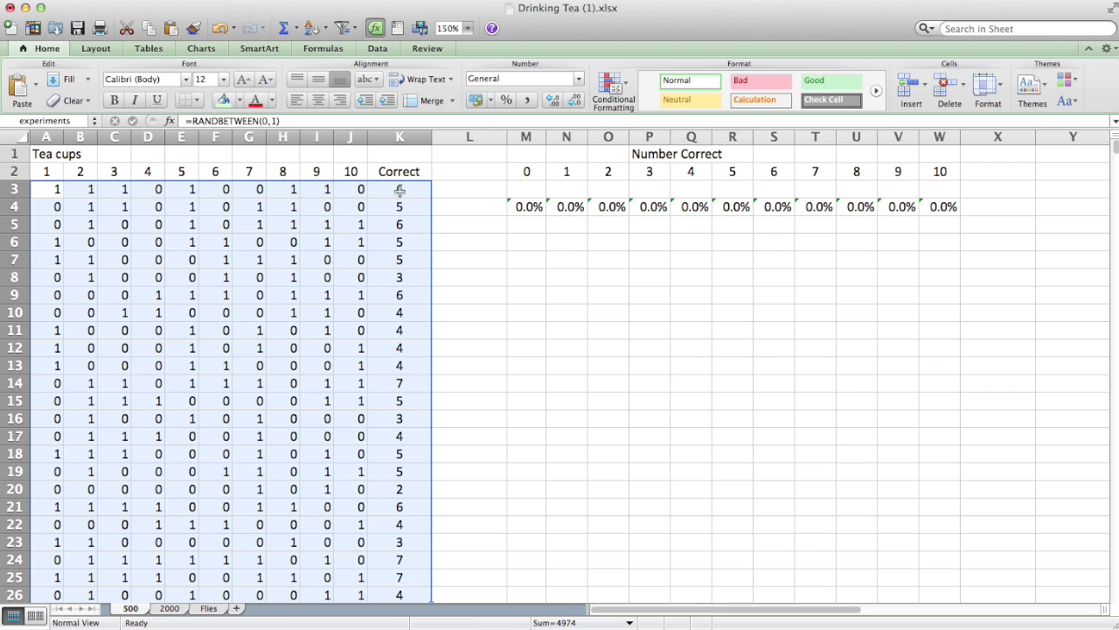
# Begin a COUNTIF formula in M3 under the 0 heading, with K3:K503 as its range
pyautogui.click(527, 189)
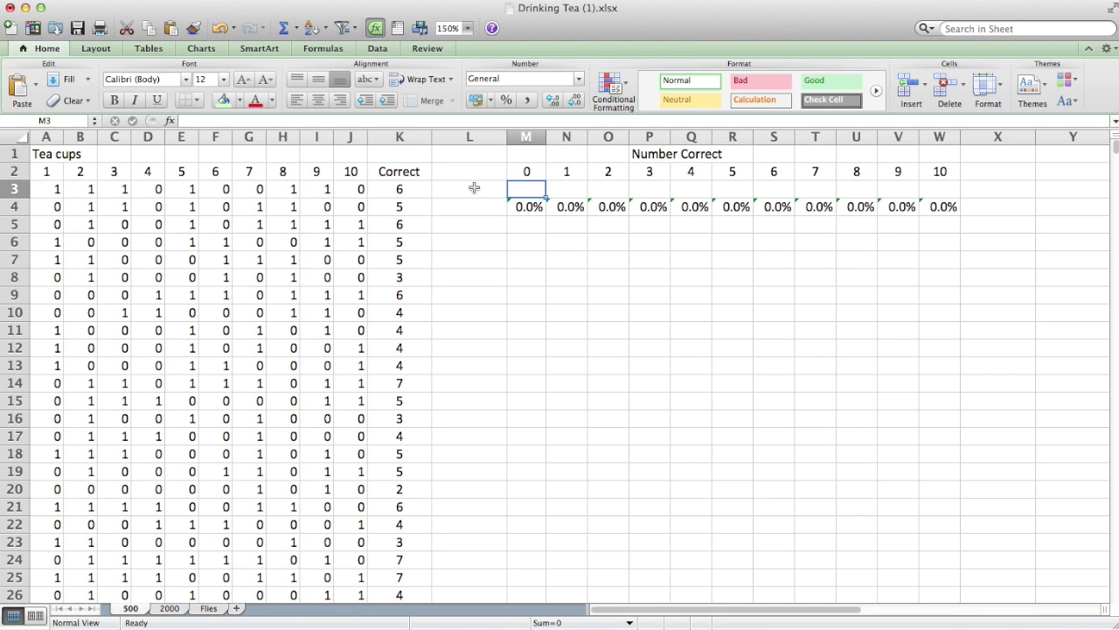
pyautogui.write('=')
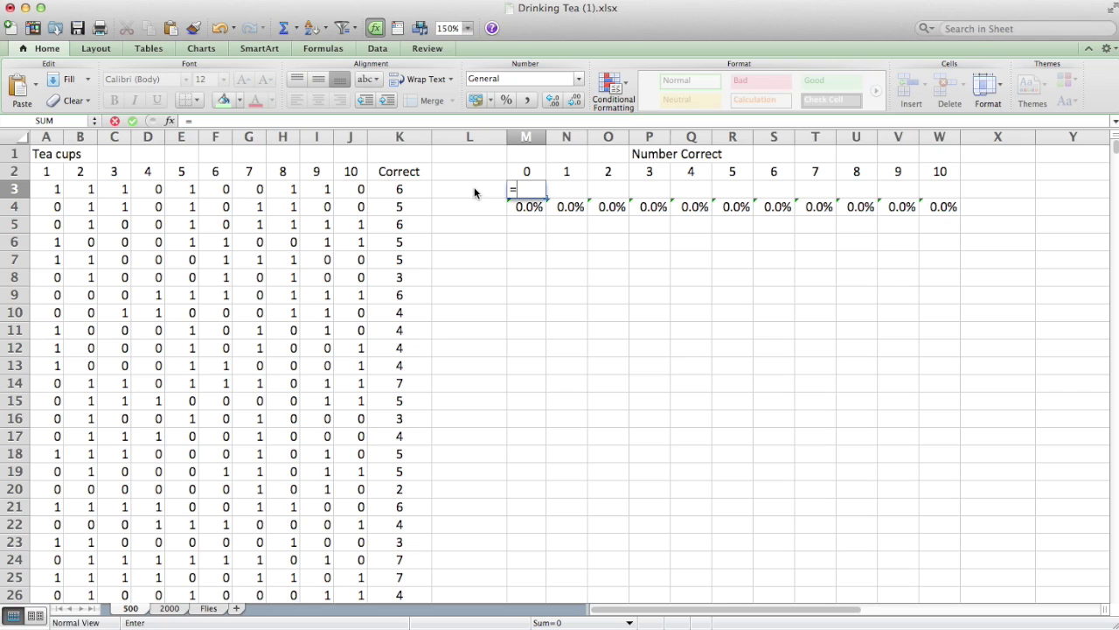
pyautogui.write('cou')
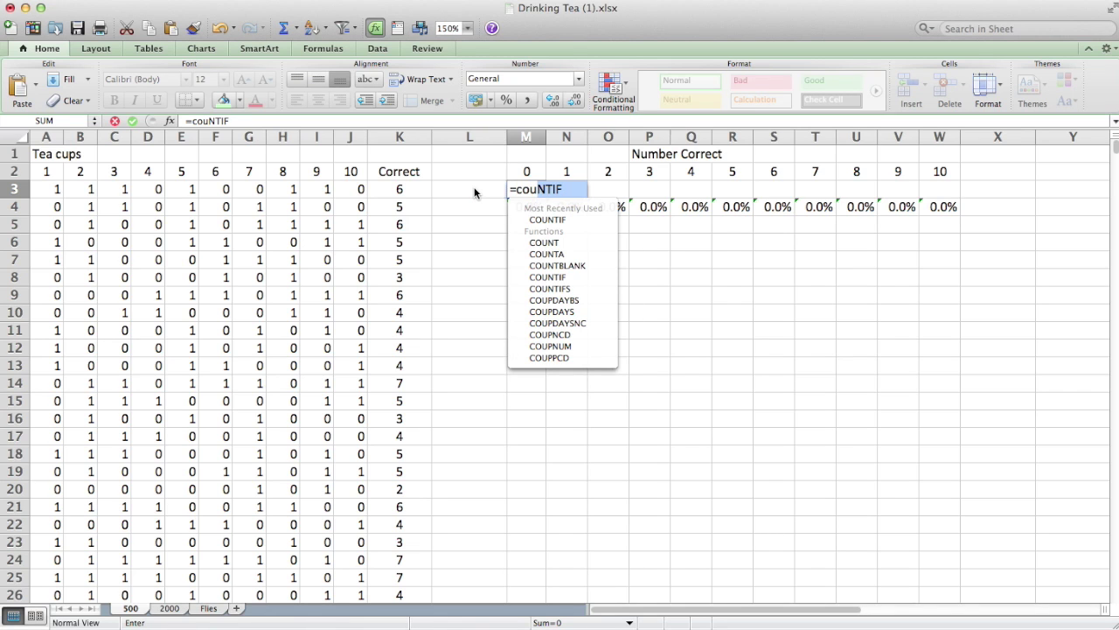
pyautogui.doubleClick(544, 219)
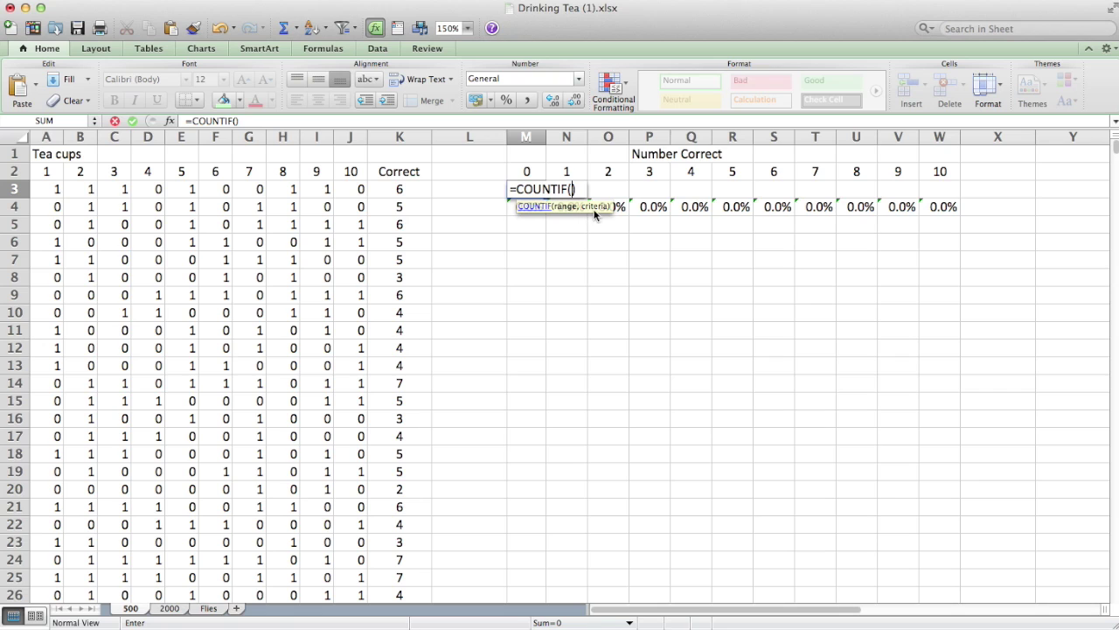
pyautogui.moveTo(463, 218); pyautogui.dragTo(400, 365)
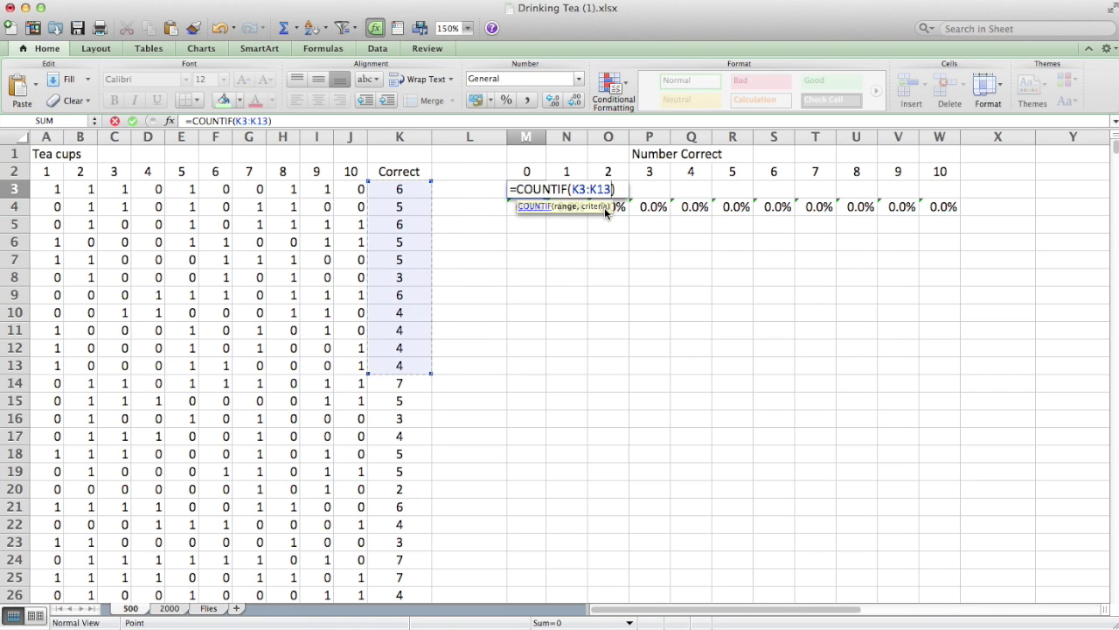
pyautogui.press('BackSpace')
pyautogui.press('BackSpace')
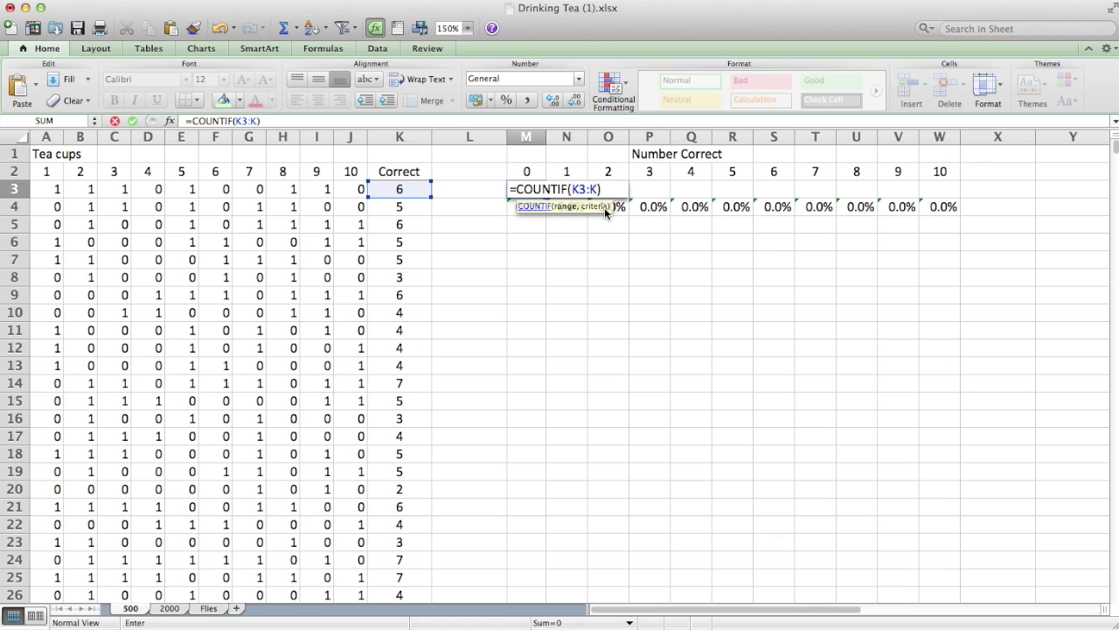
pyautogui.write('503')
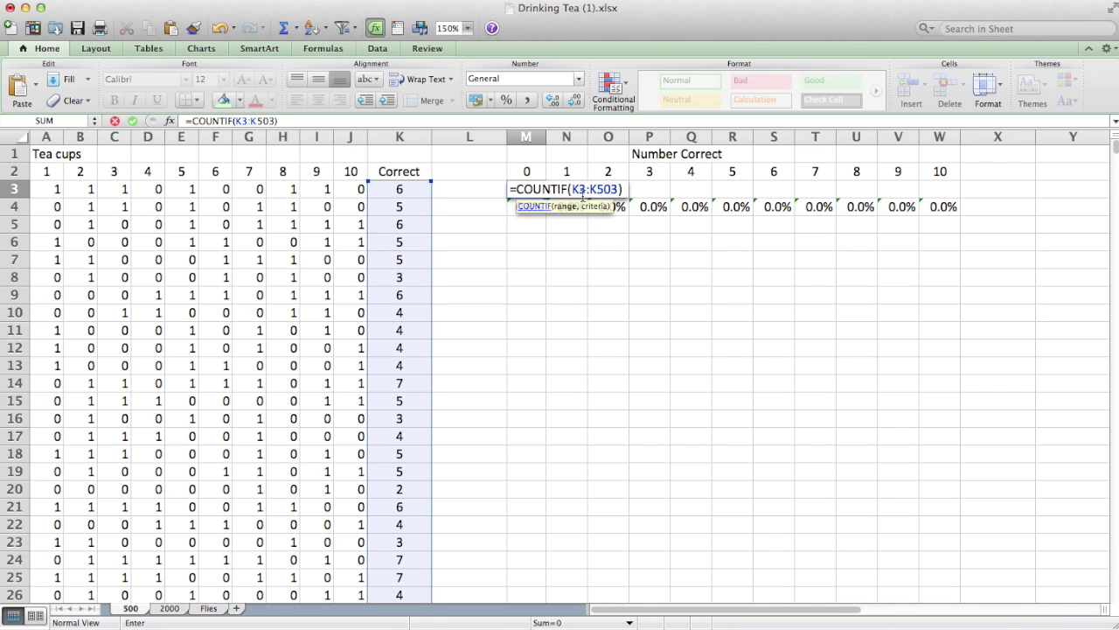
# Make the COUNTIF range absolute as $K$3:$K$503 and add the comma separating it from the criteria
pyautogui.rightClick(579, 191)
pyautogui.click(577, 190)
pyautogui.rightClick(577, 192)
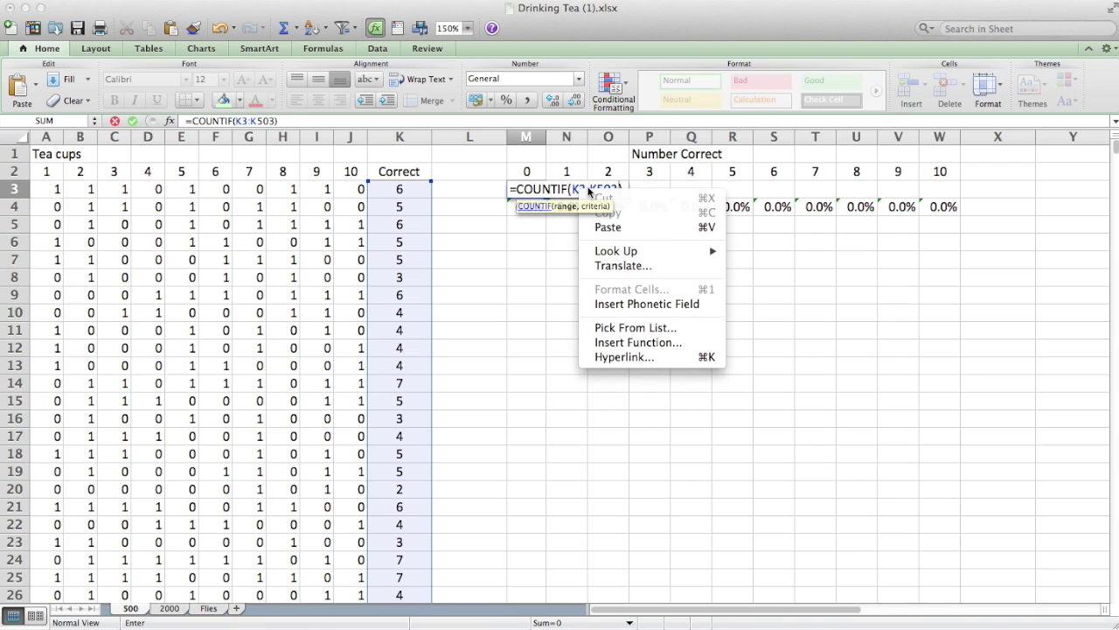
pyautogui.click(590, 191)
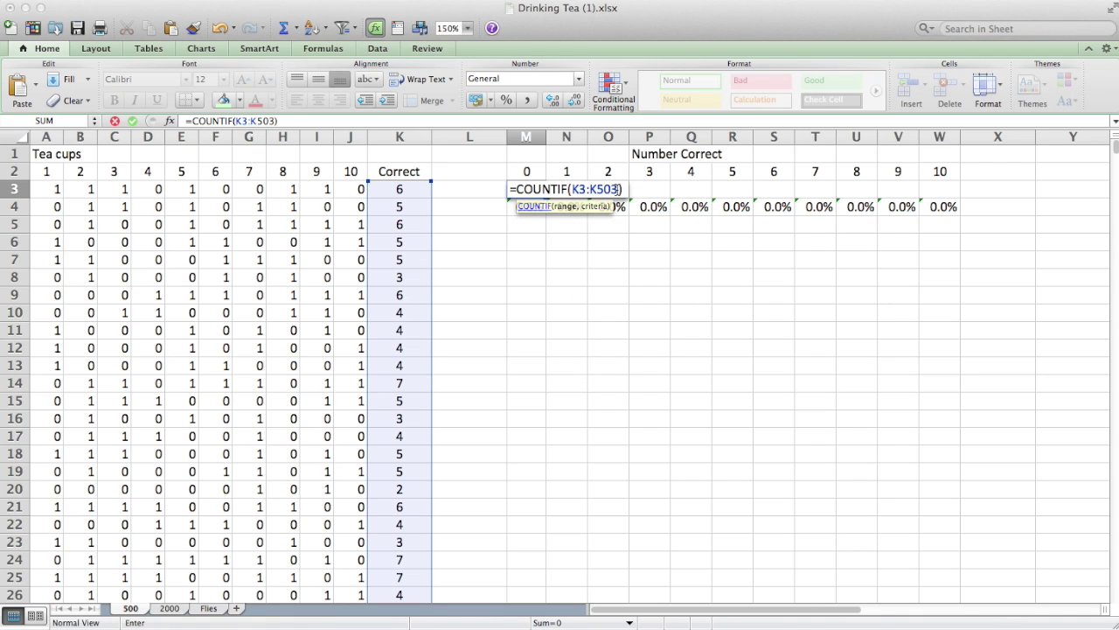
pyautogui.write(',')
pyautogui.rightClick(603, 190)
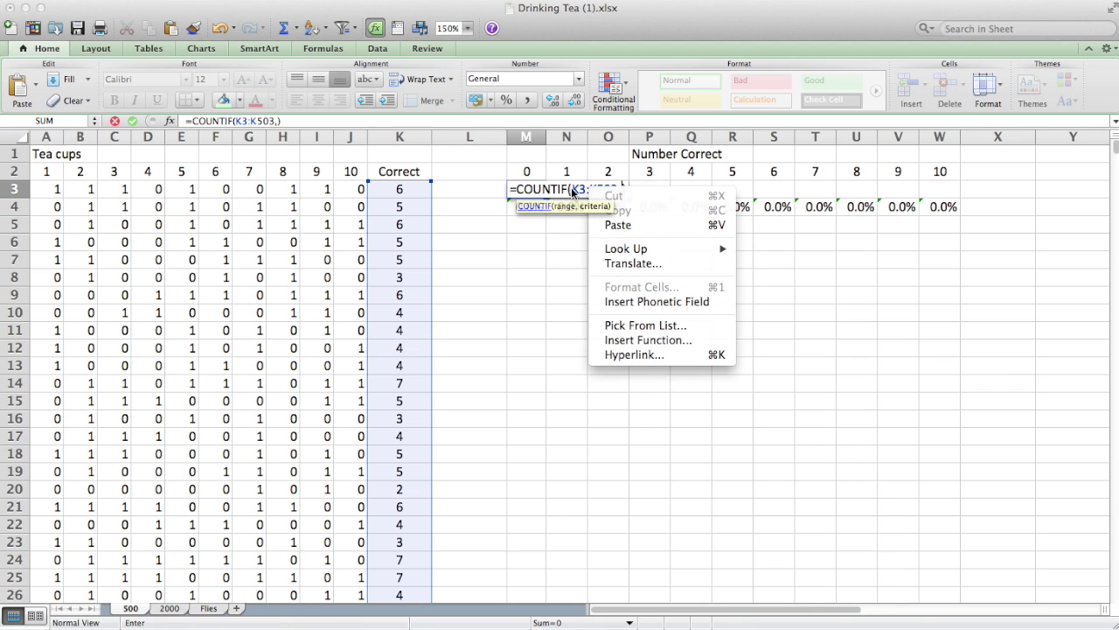
pyautogui.click(501, 288)
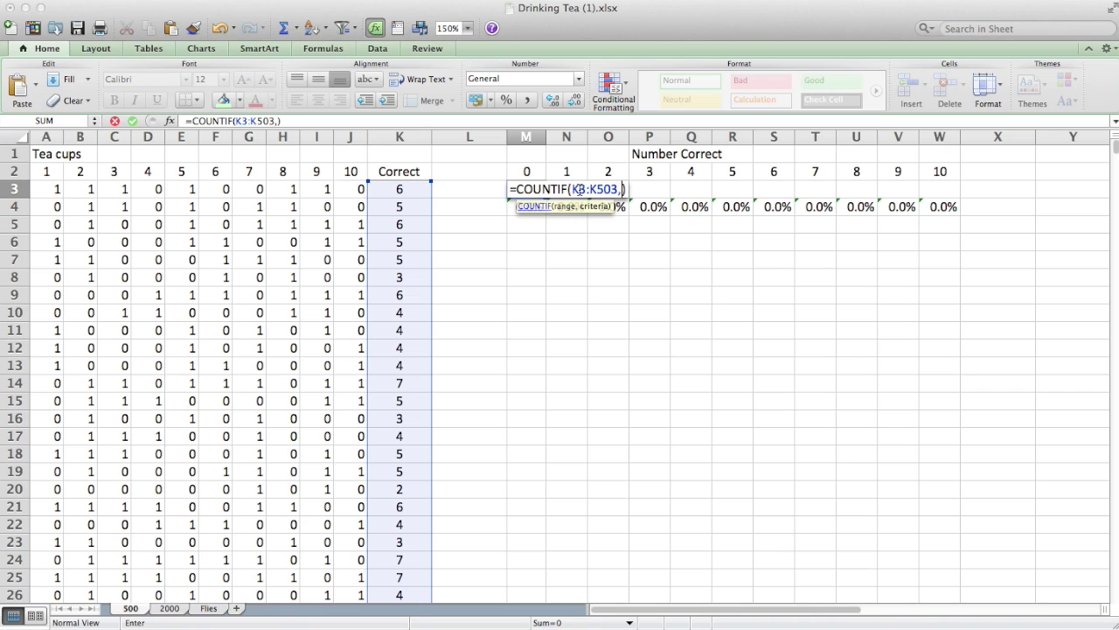
pyautogui.click(579, 189)
pyautogui.press('super+t')
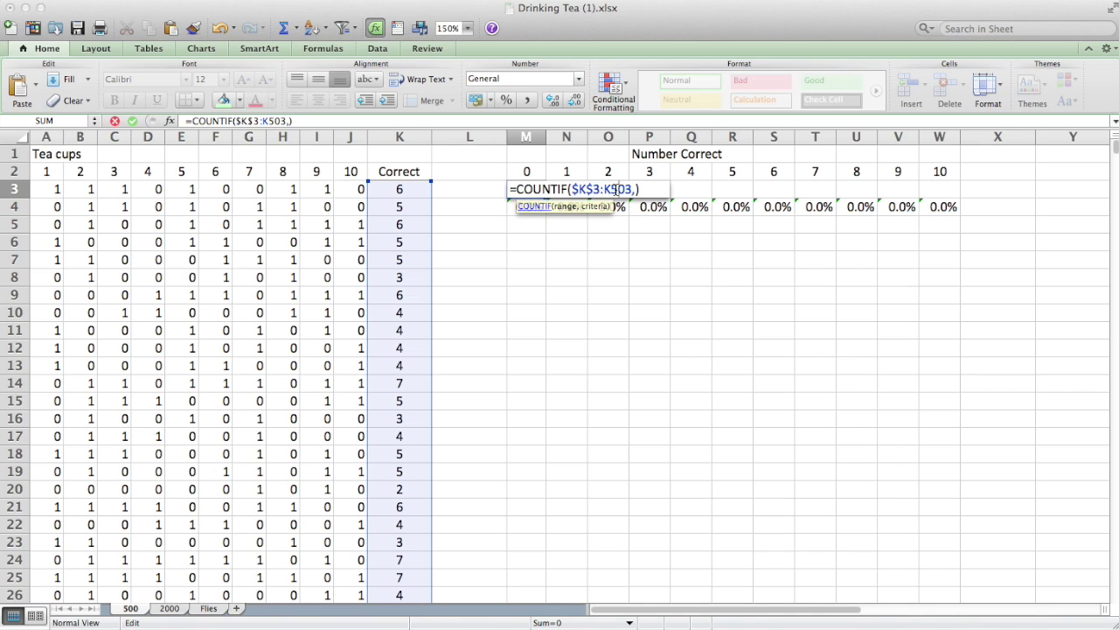
pyautogui.click(616, 189)
pyautogui.press('super+t')
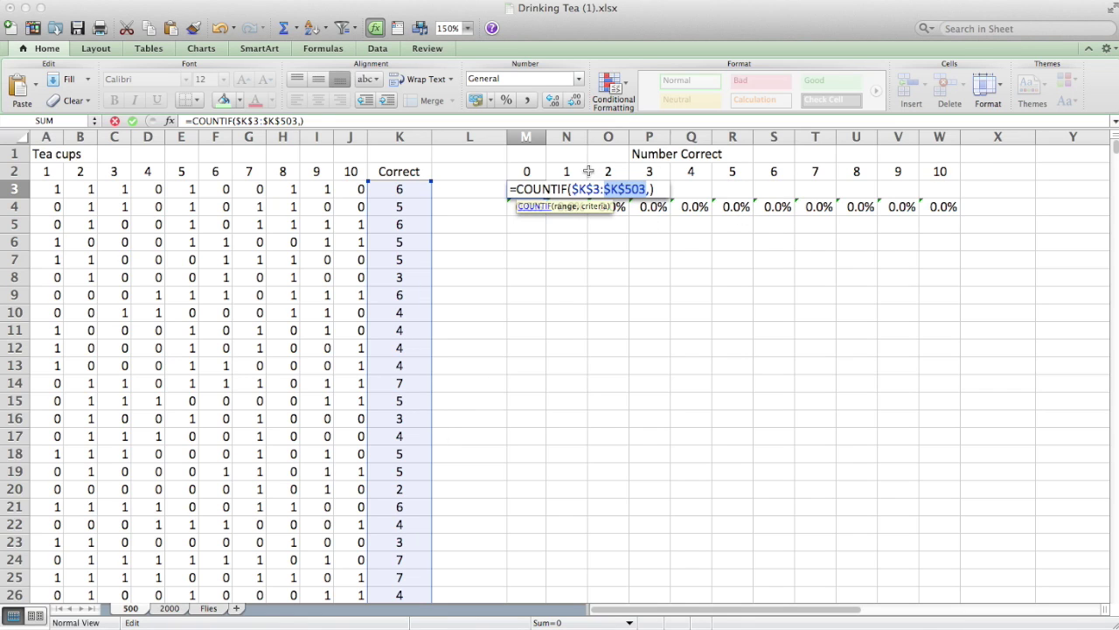
# Complete the formula with M2 as the criteria and fill it across M3:W3 for every number correct from 0 to 10
pyautogui.click(652, 189)
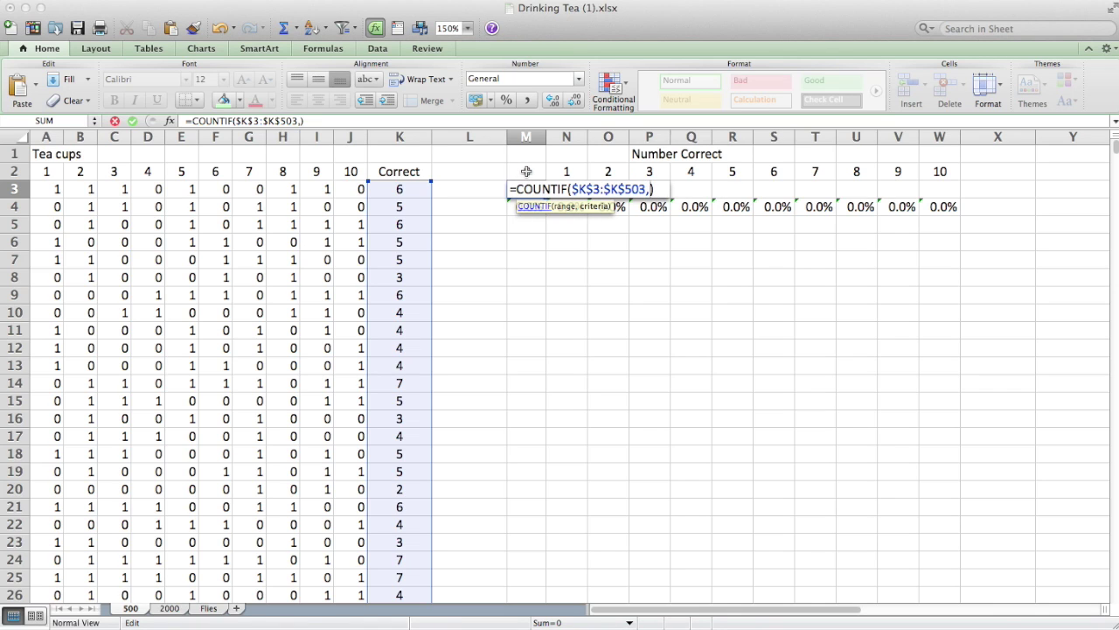
pyautogui.click(527, 172)
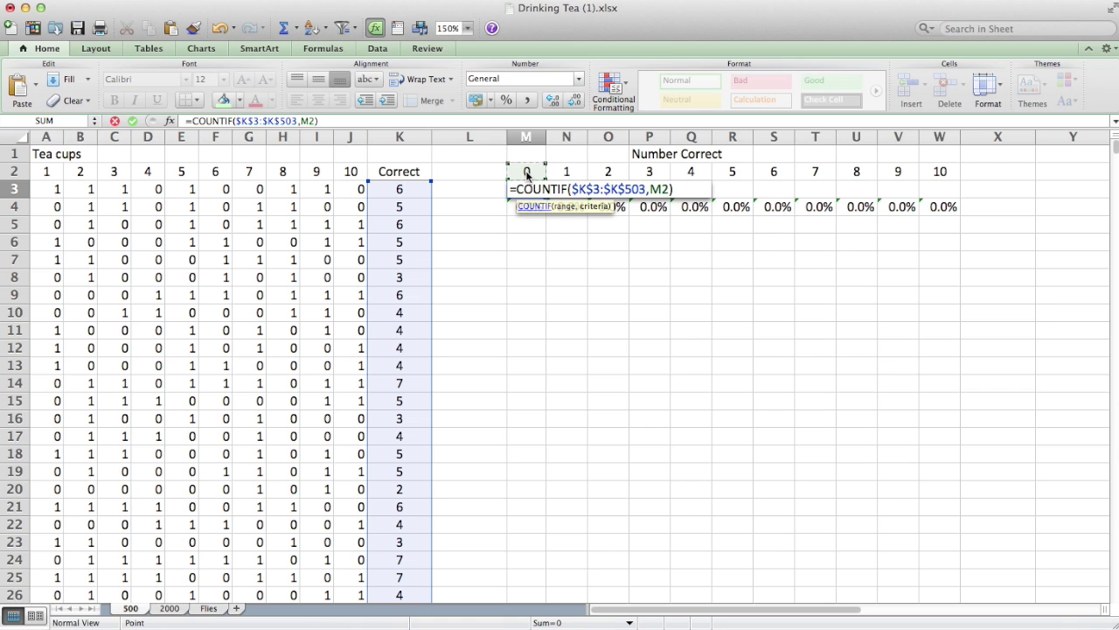
pyautogui.press('Return')
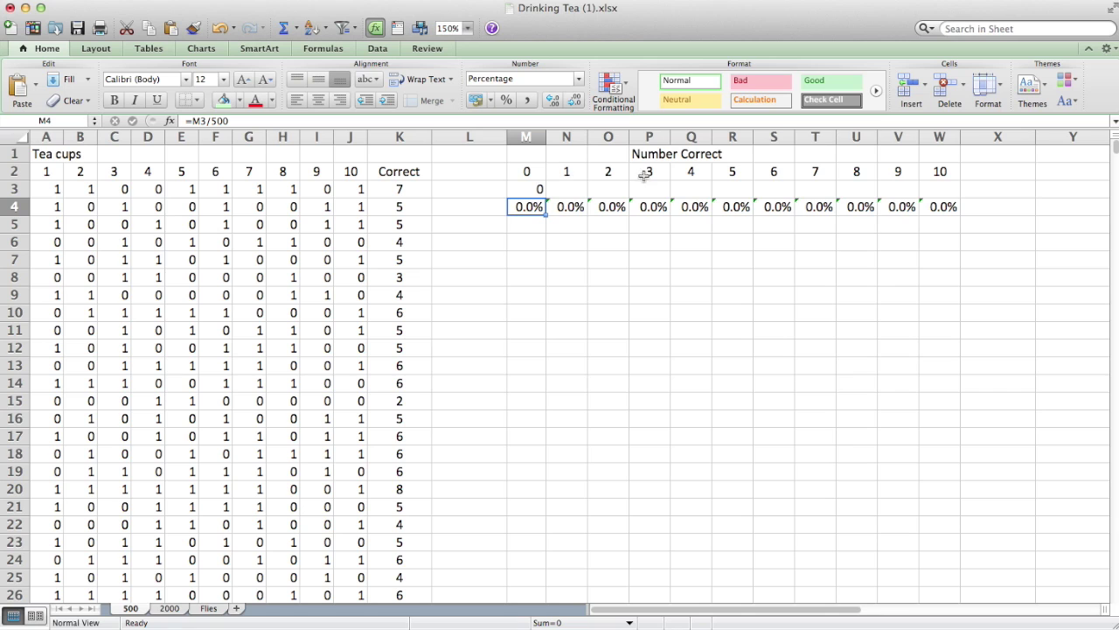
pyautogui.click(532, 183)
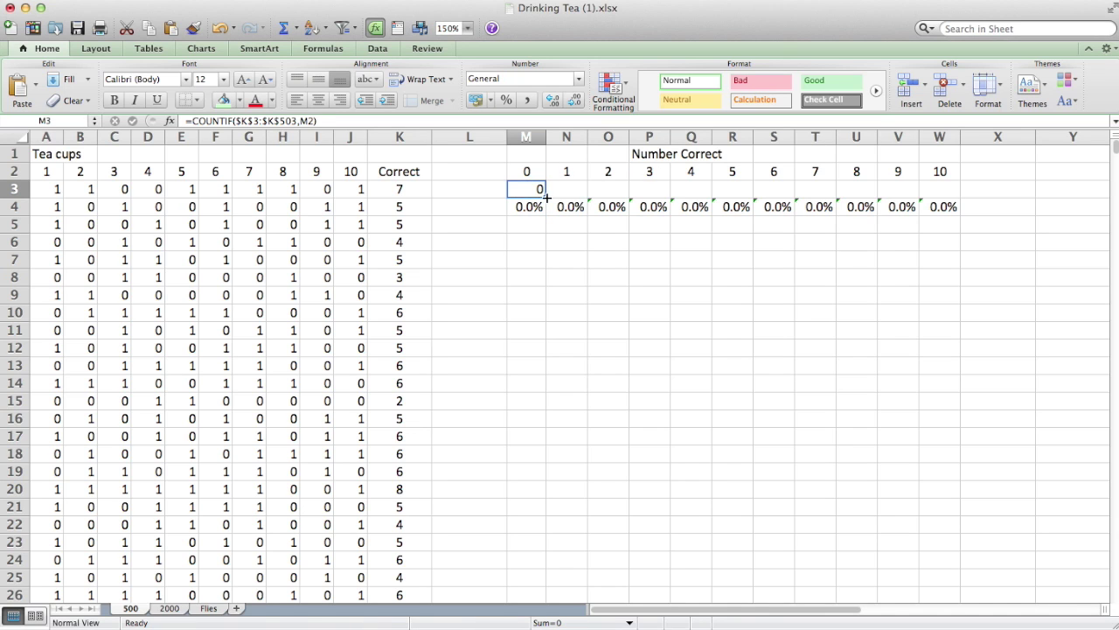
pyautogui.moveTo(545, 197); pyautogui.dragTo(949, 200)
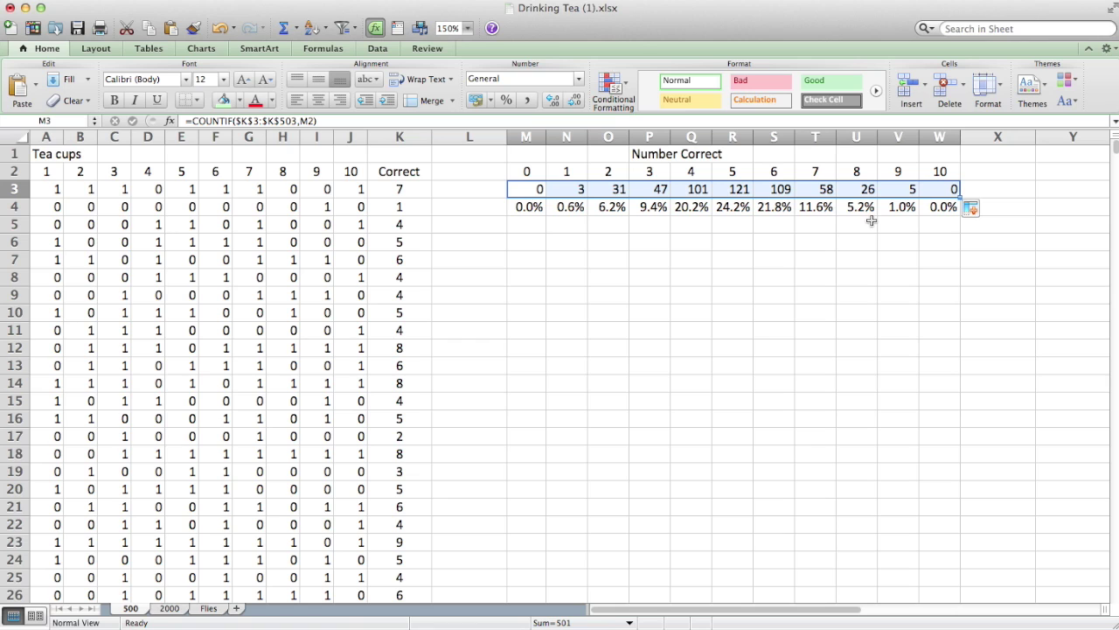
# Recalculate the random experiments twice to compare how the counts and percentages in M3:W4 vary
pyautogui.press('super+equal')
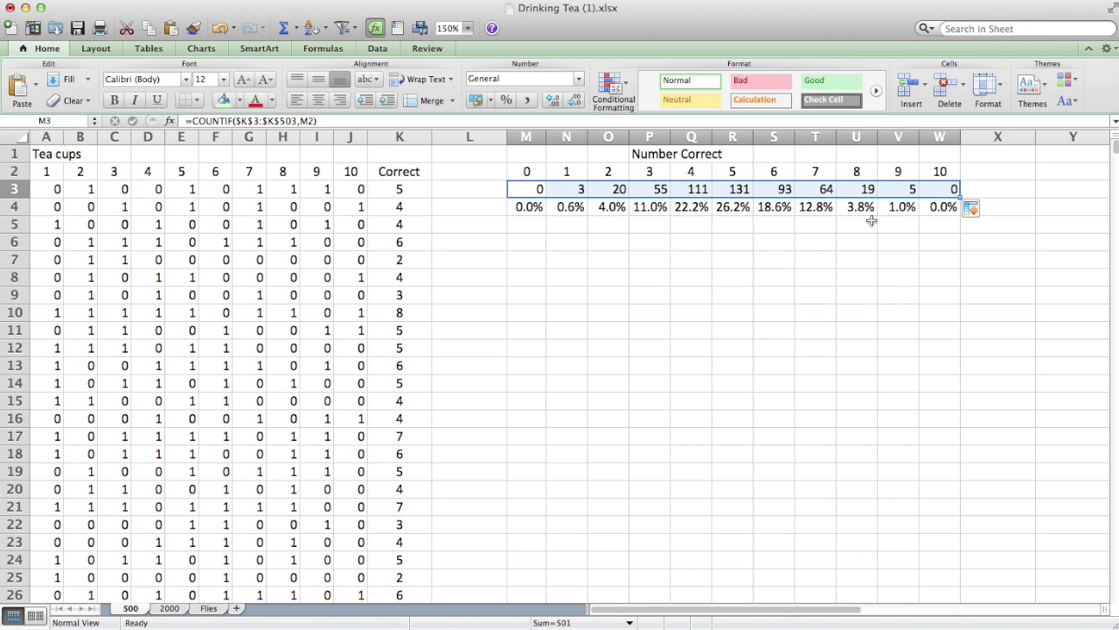
pyautogui.press('super+equal')
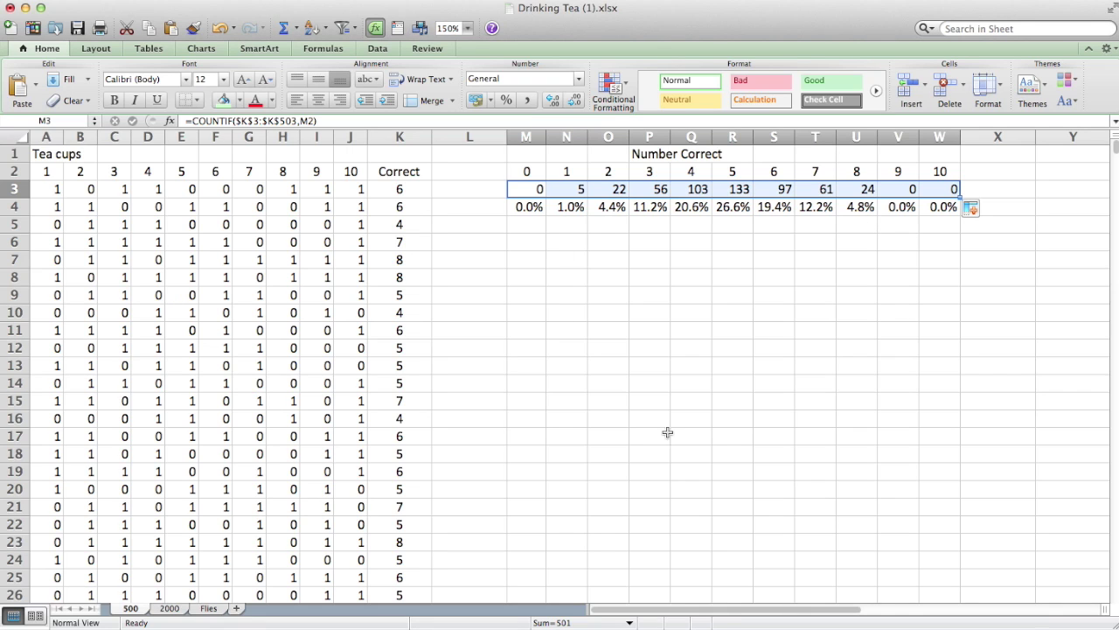
pyautogui.click(522, 261)
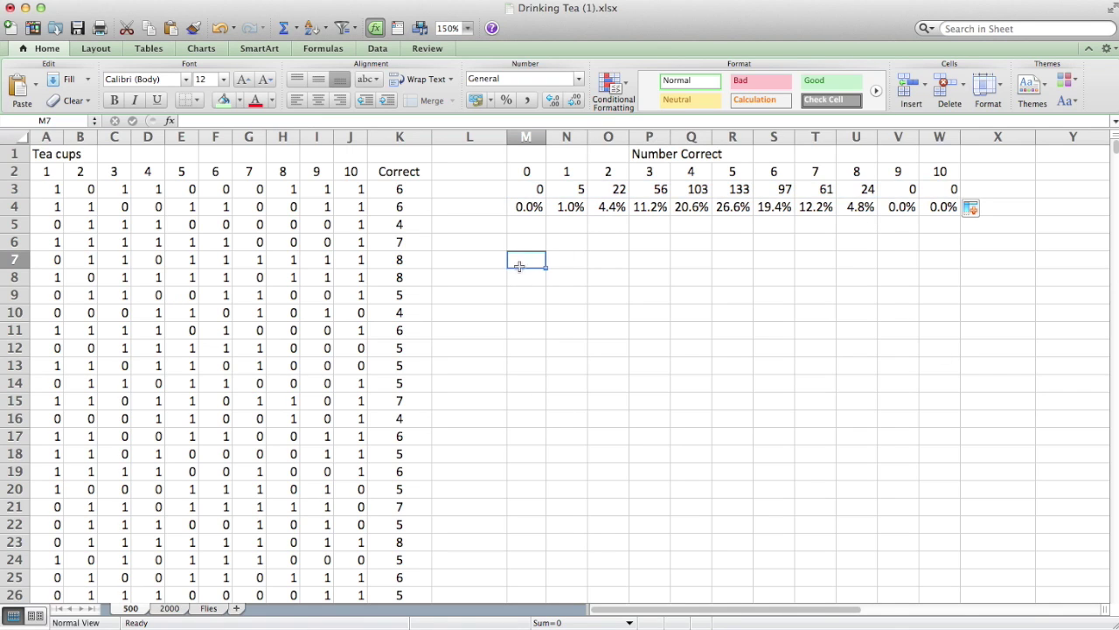
# Insert a clustered column chart of the percentages in M4:W4 and delete its legend
pyautogui.moveTo(526, 207); pyautogui.dragTo(944, 206)
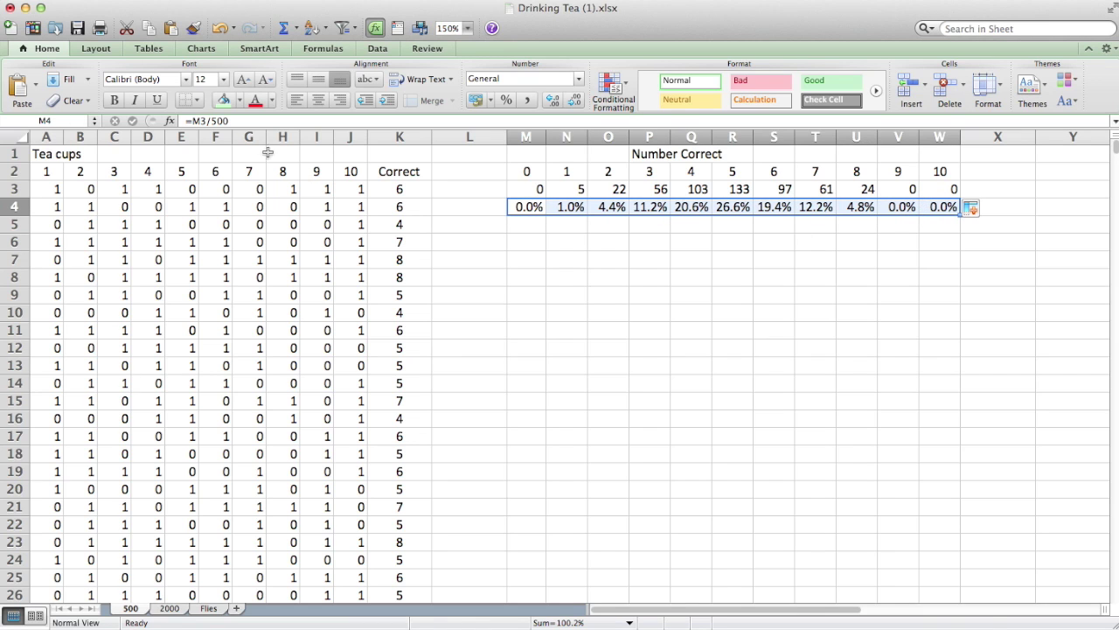
pyautogui.click(201, 48)
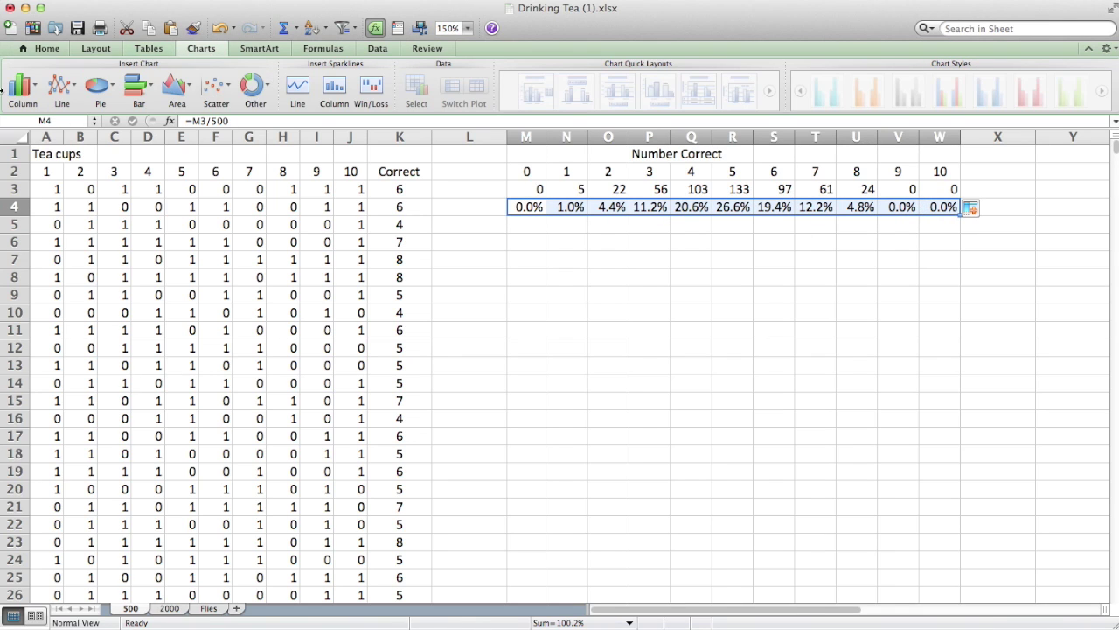
pyautogui.click(21, 89)
pyautogui.click(87, 37)
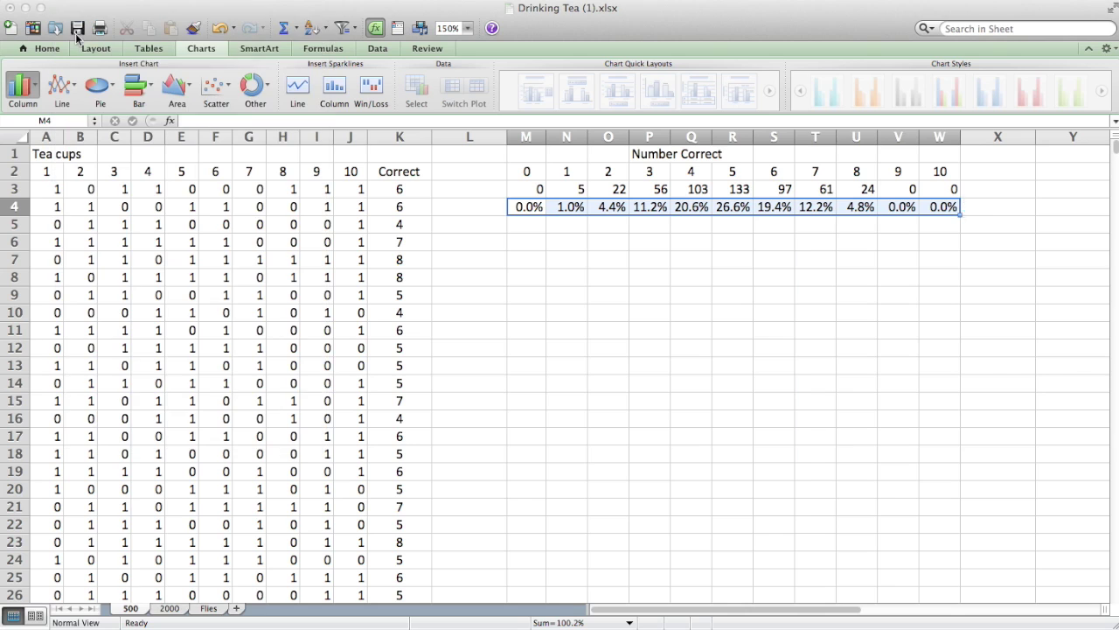
pyautogui.click(743, 382)
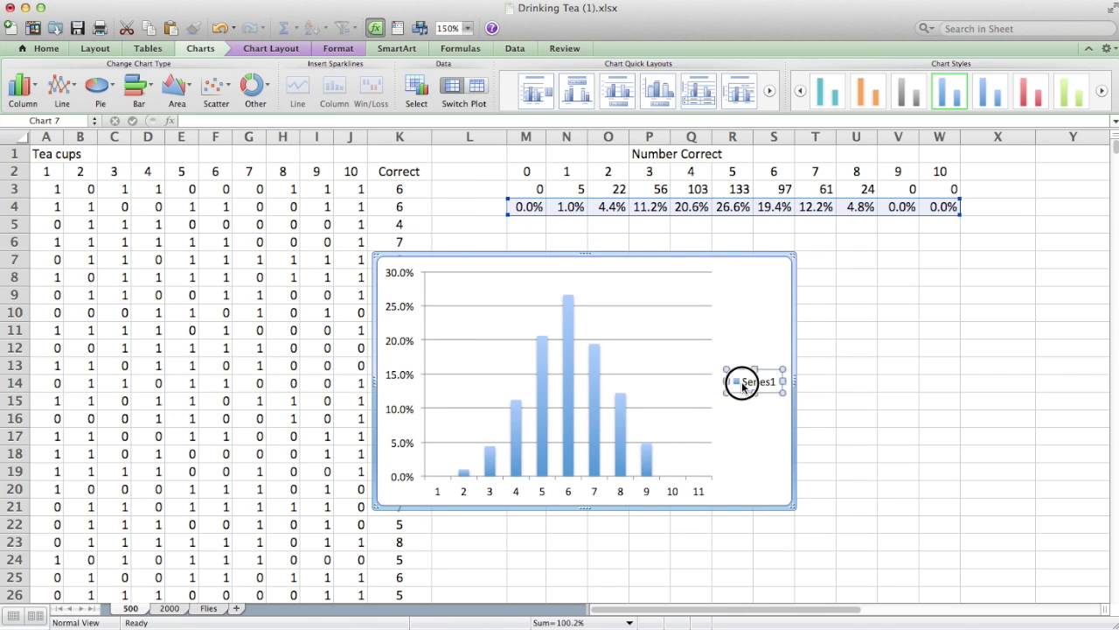
pyautogui.press('Delete')
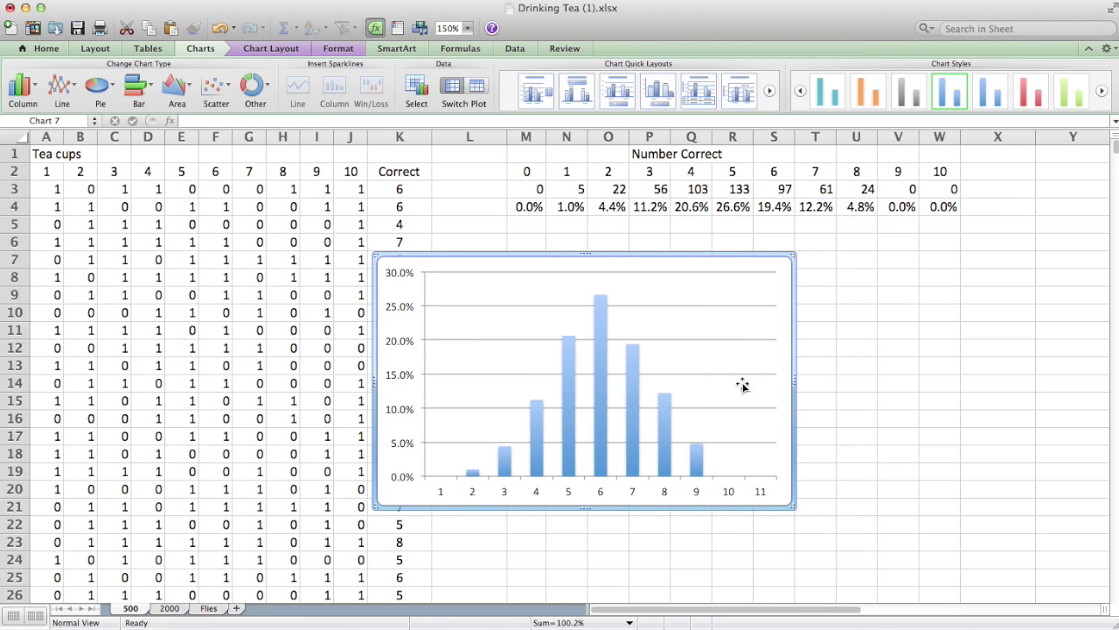
# Set the gap width of the chart's data series to 0% so the columns touch like a histogram
pyautogui.rightClick(633, 403)
pyautogui.click(685, 525)
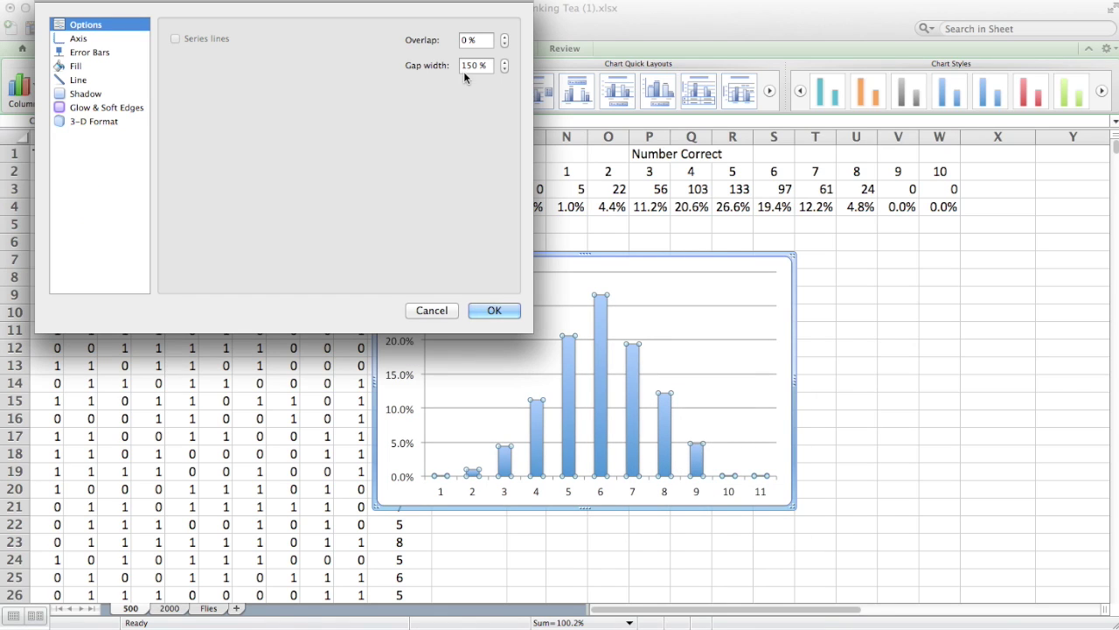
pyautogui.moveTo(486, 65); pyautogui.dragTo(458, 68)
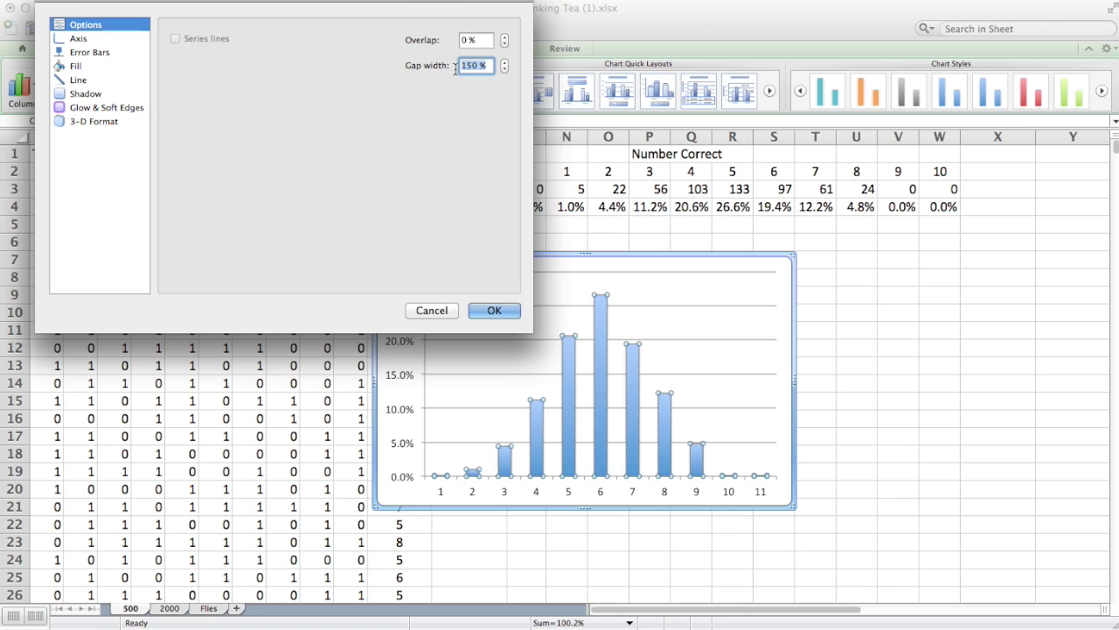
pyautogui.write('0')
pyautogui.press('Return')
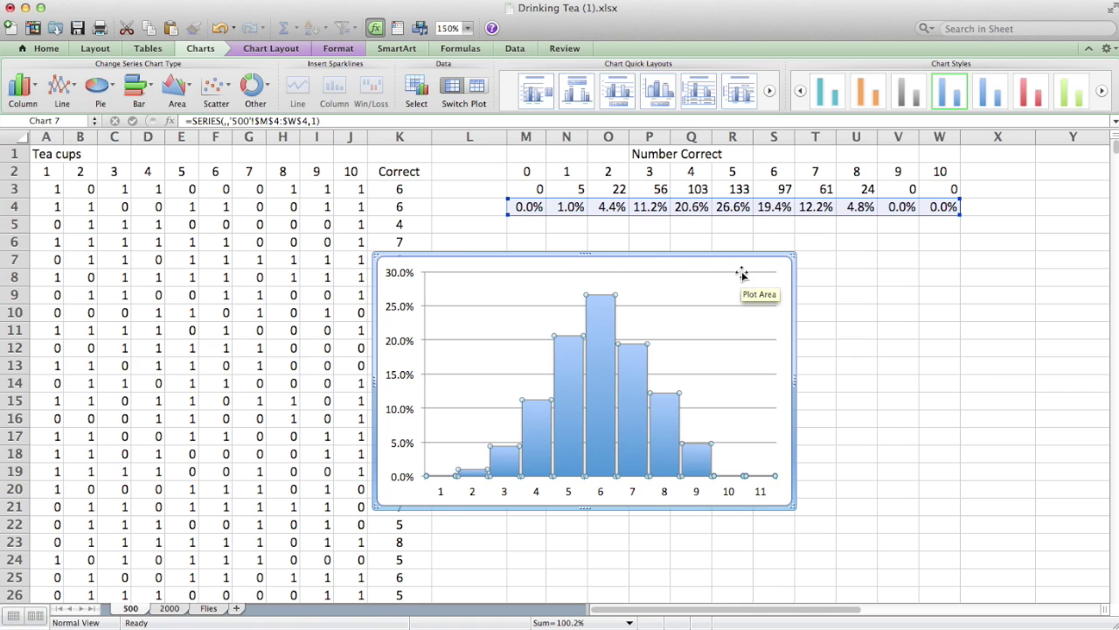
# Assign the numbers 0 to 10 in M2:W2 as the chart's category axis labels
pyautogui.click(416, 87)
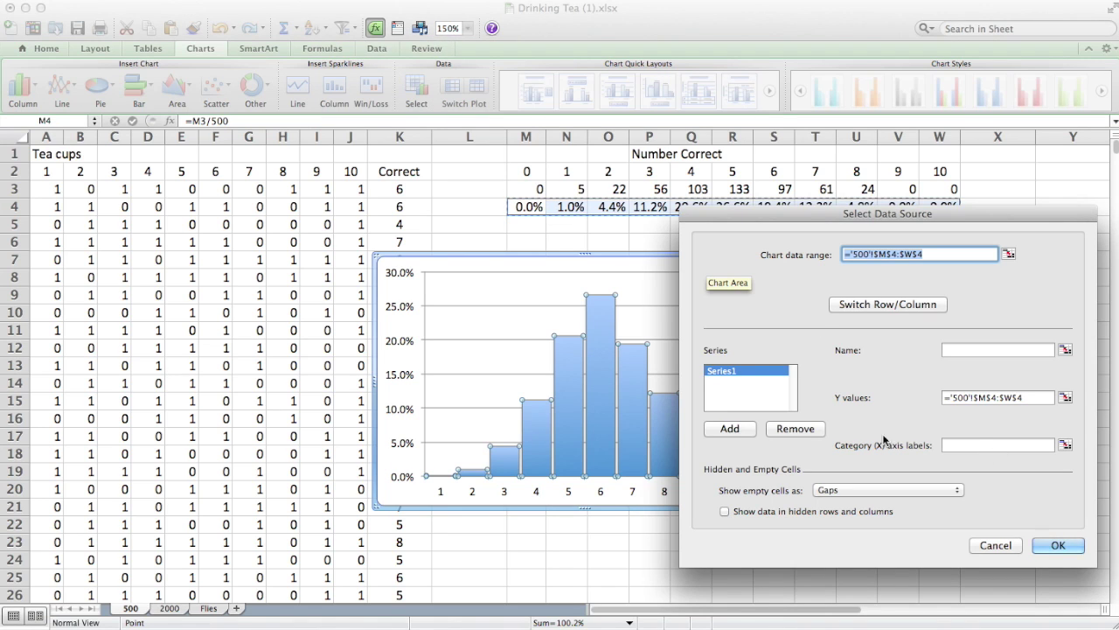
pyautogui.click(1065, 446)
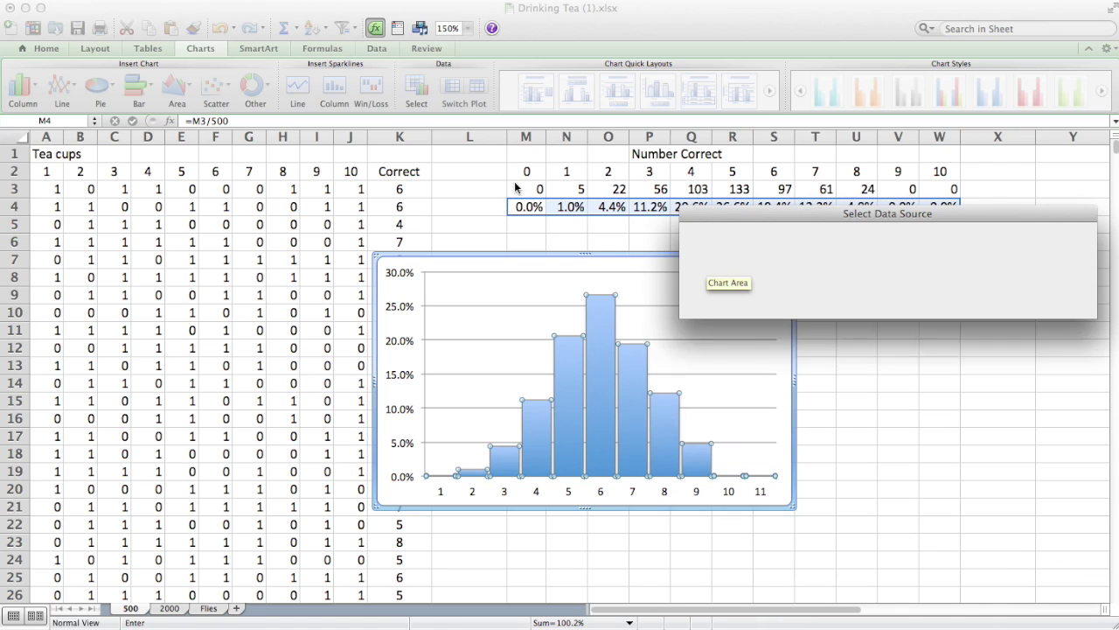
pyautogui.moveTo(522, 170); pyautogui.dragTo(944, 167)
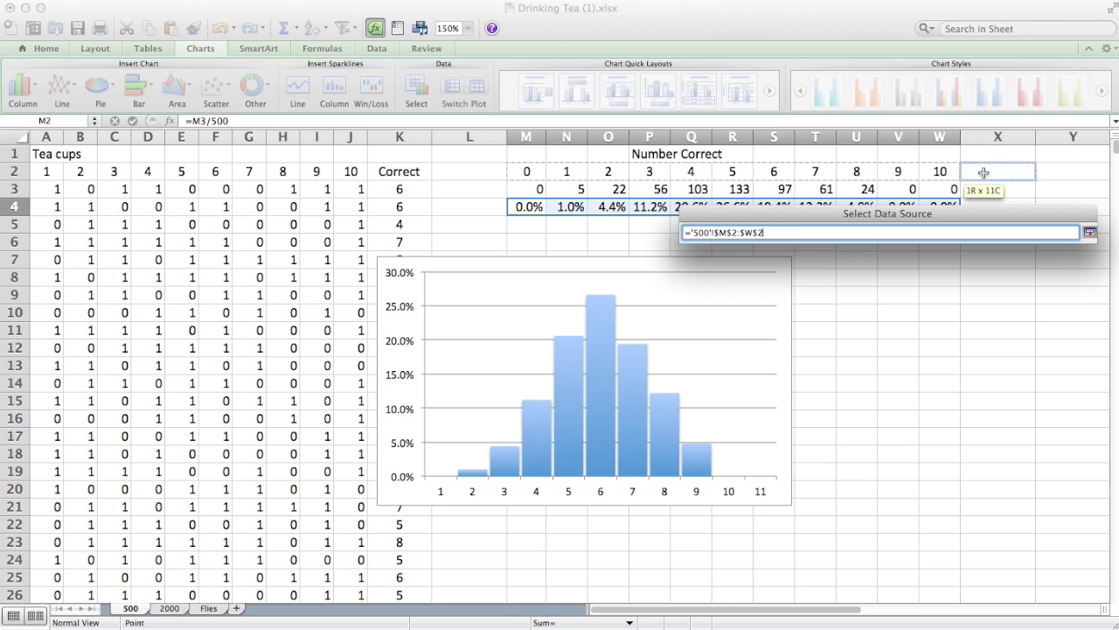
pyautogui.click(1090, 232)
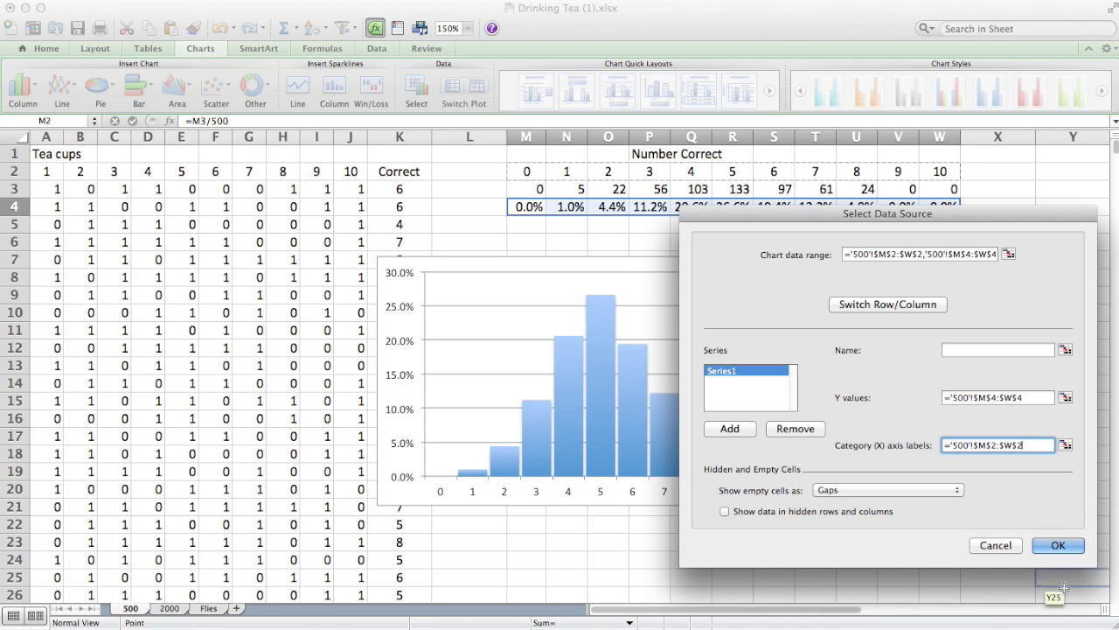
pyautogui.click(1058, 544)
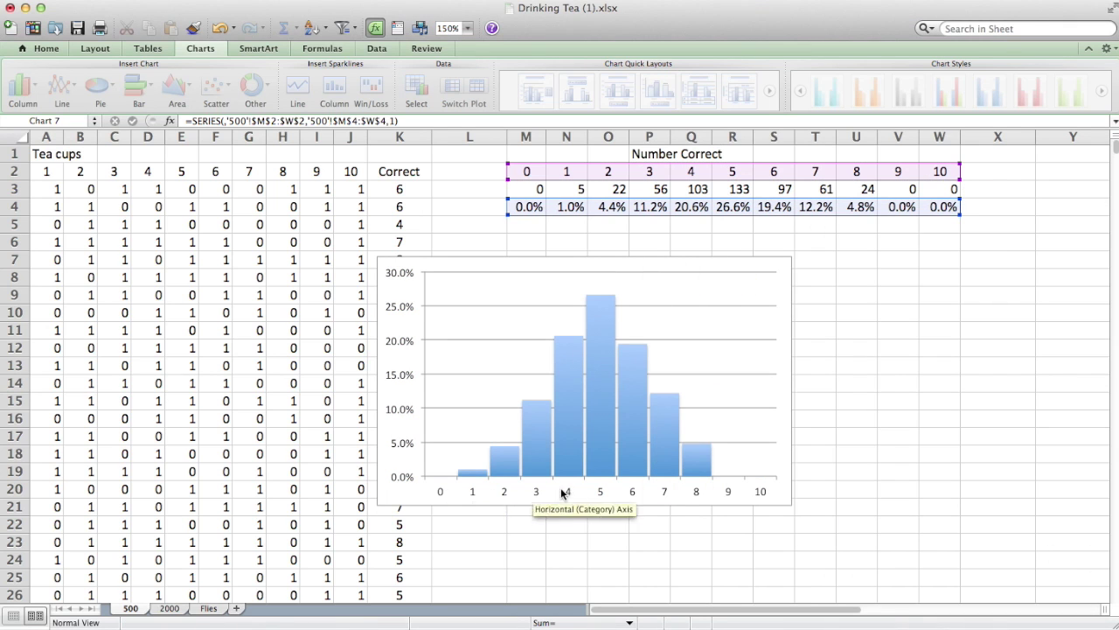
# Move the chart below the Number Correct table, starting at column M, and deselect it
pyautogui.click(725, 491)
pyautogui.moveTo(552, 261); pyautogui.dragTo(670, 287)
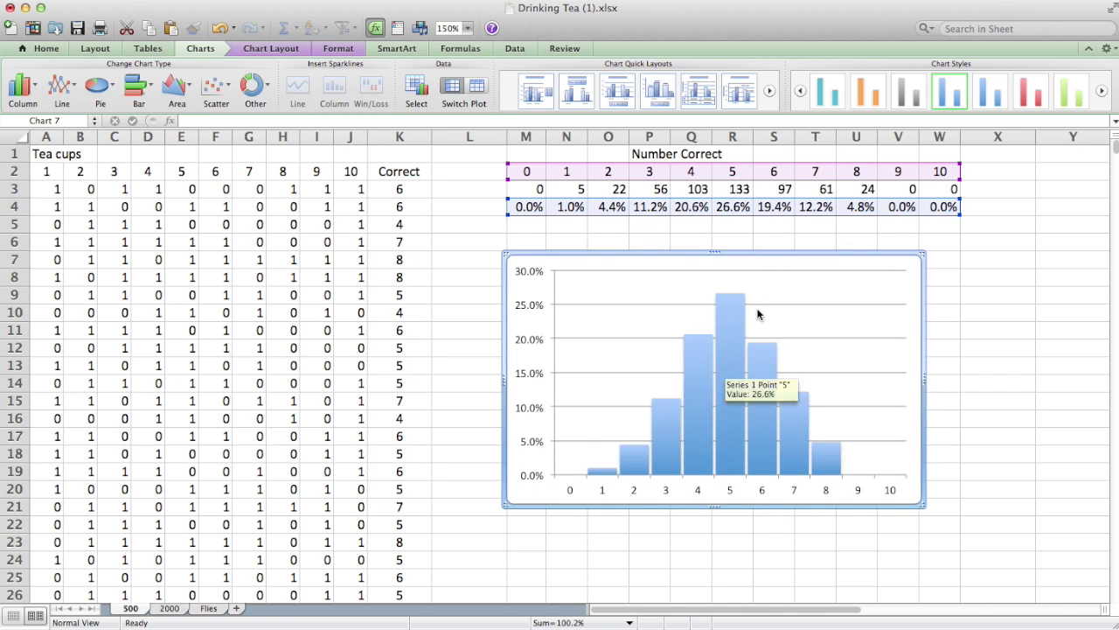
pyautogui.click(817, 563)
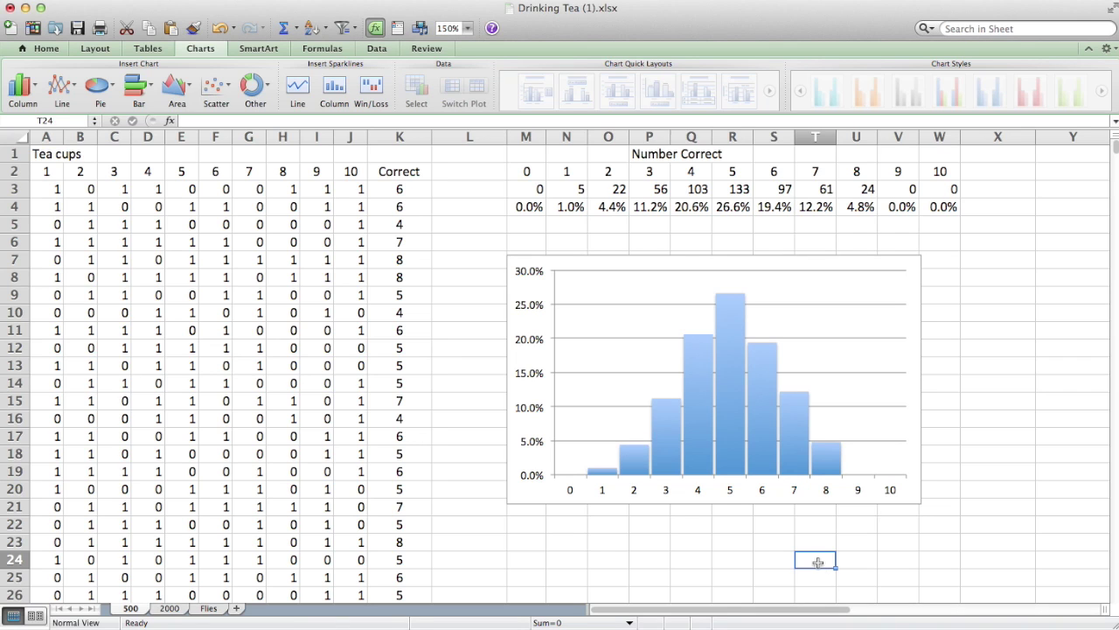
# Recalculate the simulation twice to examine how the histogram's shape changes, and open the 2000 sheet
pyautogui.press('super+equal')
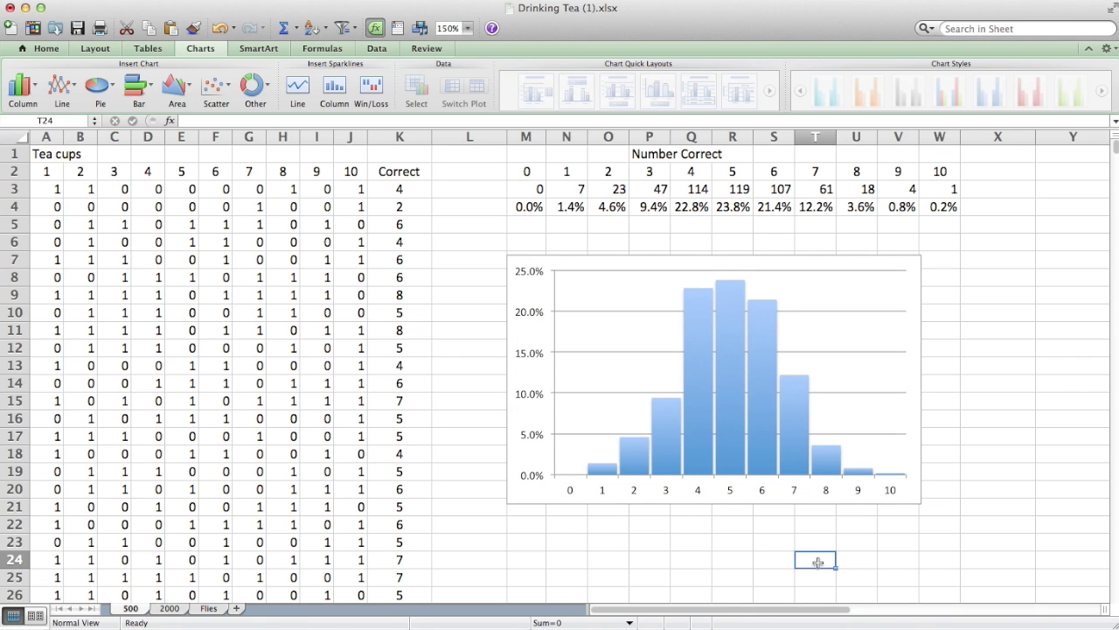
pyautogui.press('super+equal')
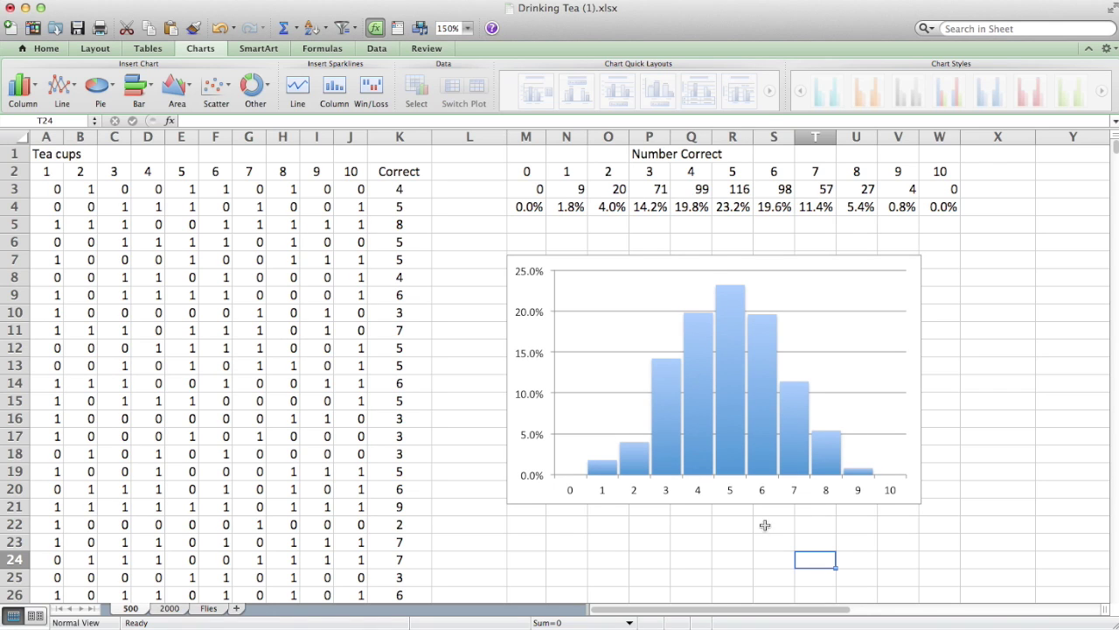
pyautogui.moveTo(757, 348)
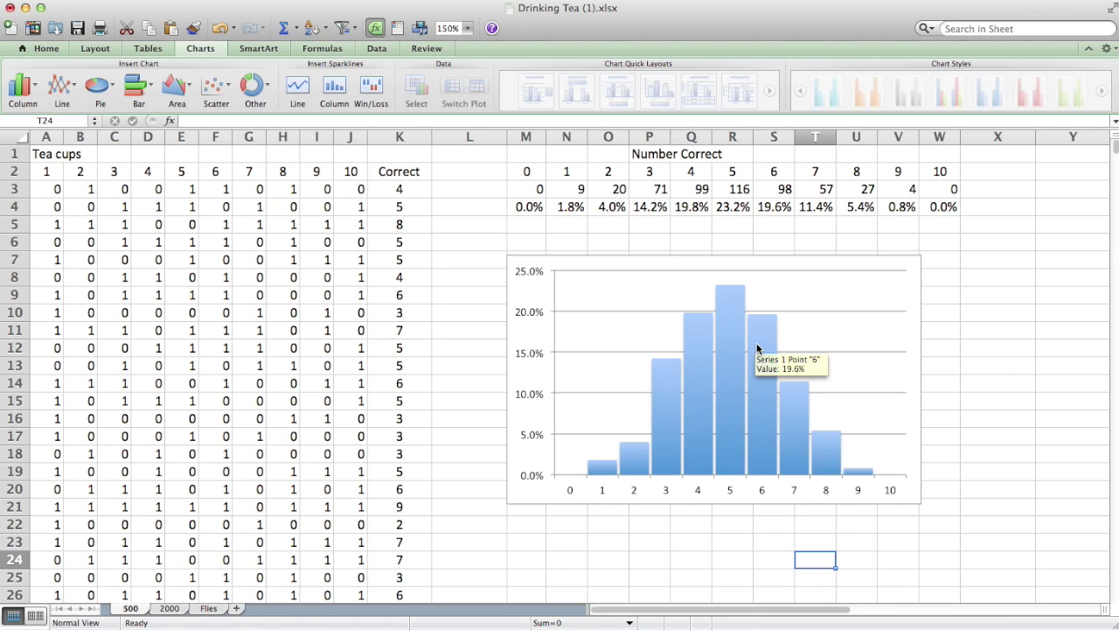
pyautogui.click(170, 609)
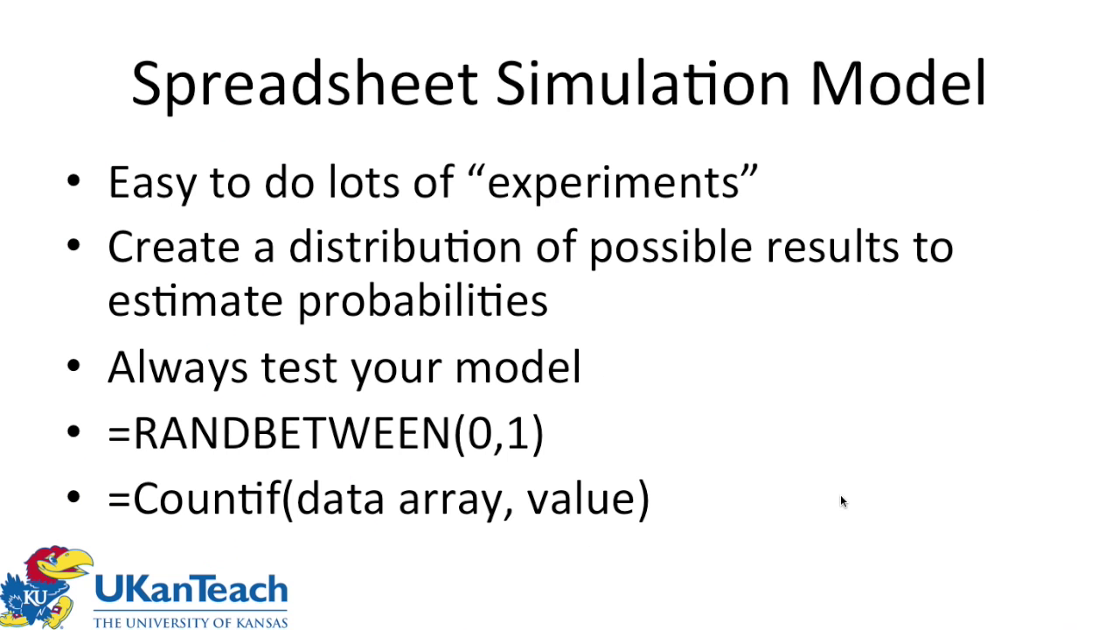
pyautogui.press('Right')
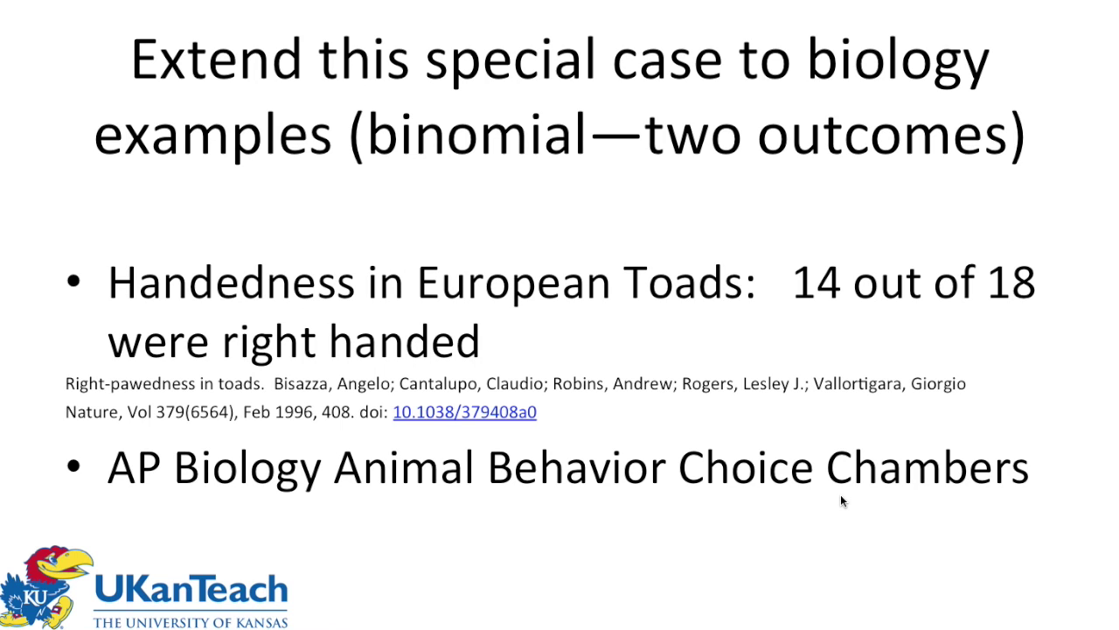